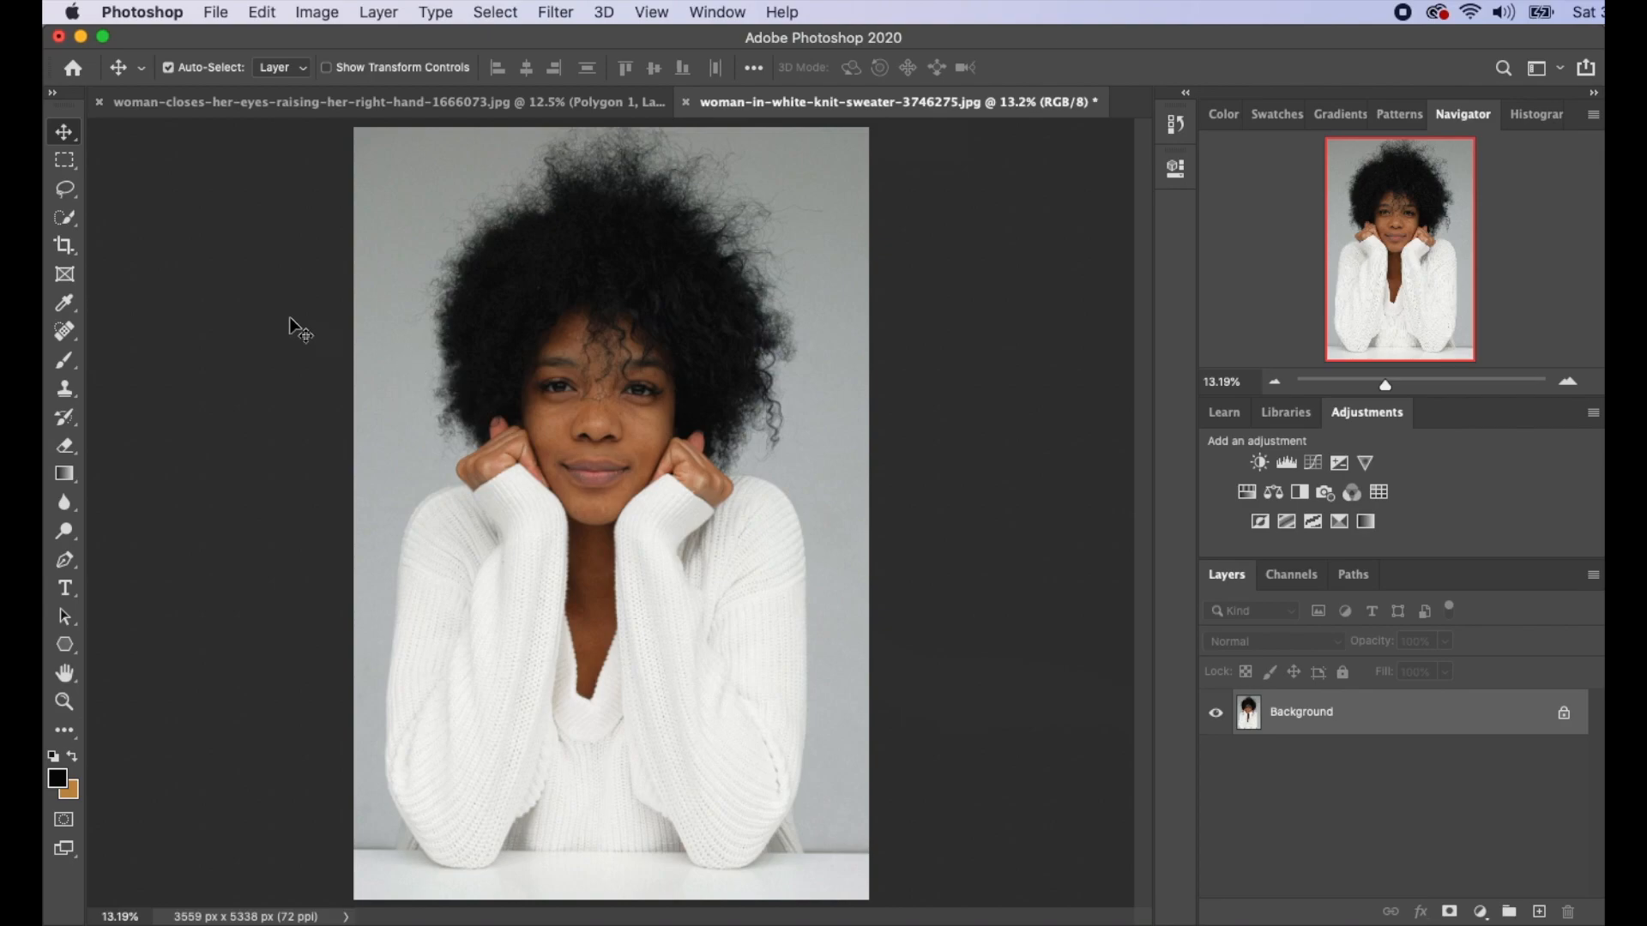
Step: Select the whole white sweater with the Quick Selection tool, including the fabric edges around both elbows, reducing the brush size to 30
drag(73, 227, 172, 231)
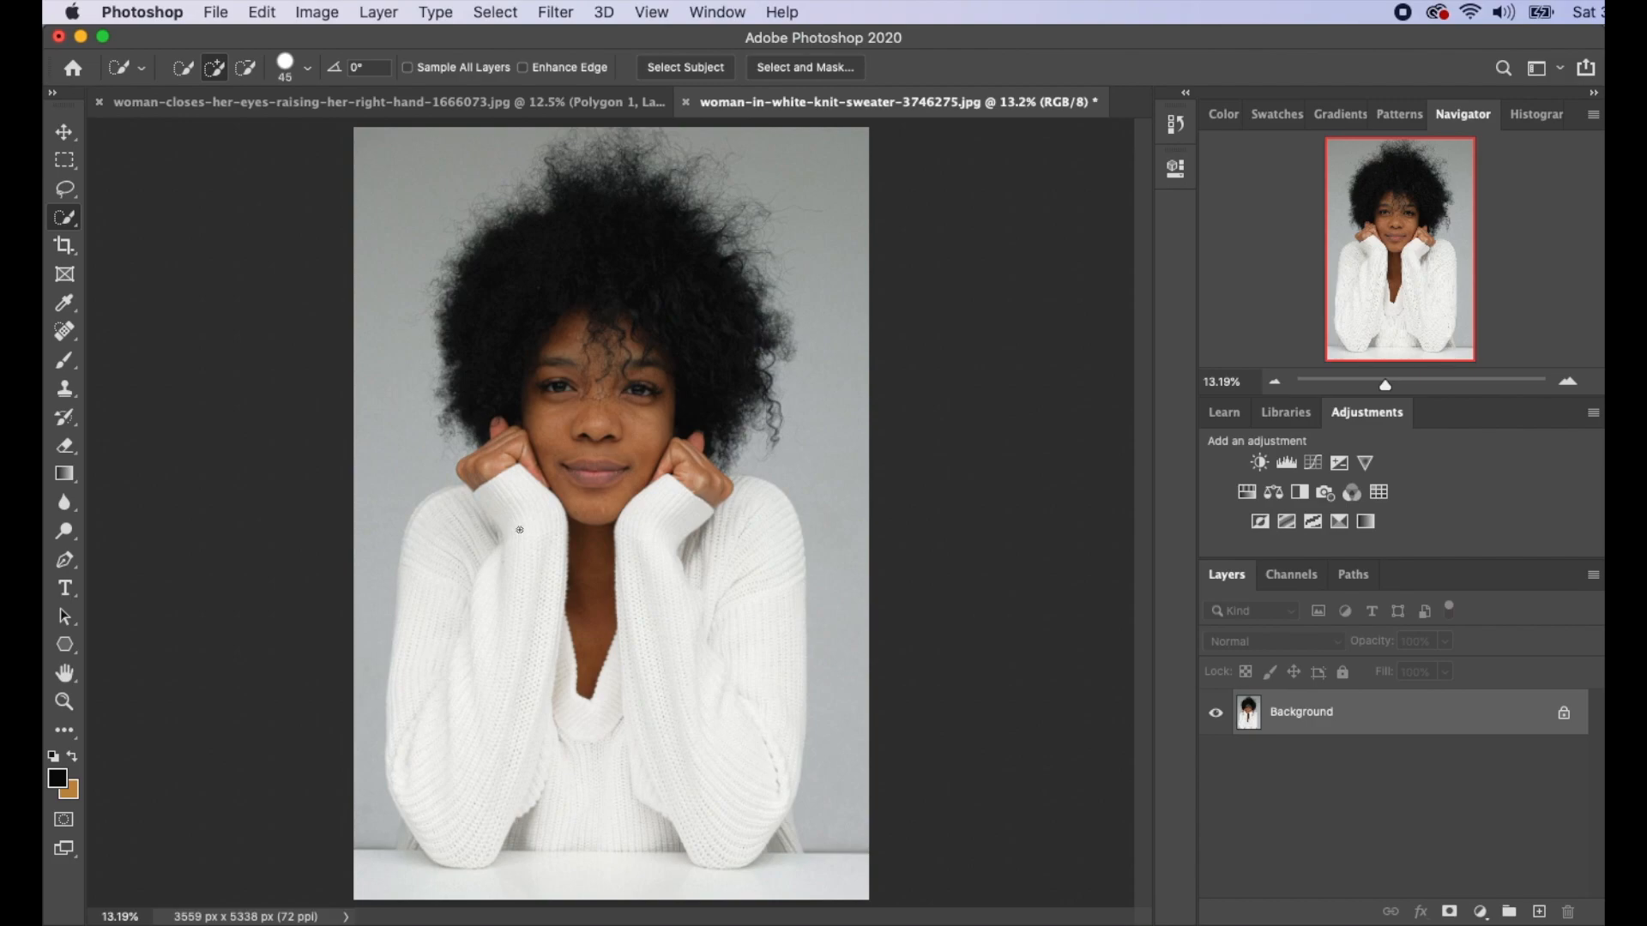
mouse_move(513, 491)
mouse_down()
mouse_move(540, 502)
mouse_move(549, 536)
mouse_move(441, 765)
mouse_move(629, 799)
mouse_move(764, 625)
mouse_move(816, 872)
mouse_move(729, 887)
mouse_move(377, 824)
mouse_move(360, 552)
mouse_up()
super+drag(450, 848, 501, 848)
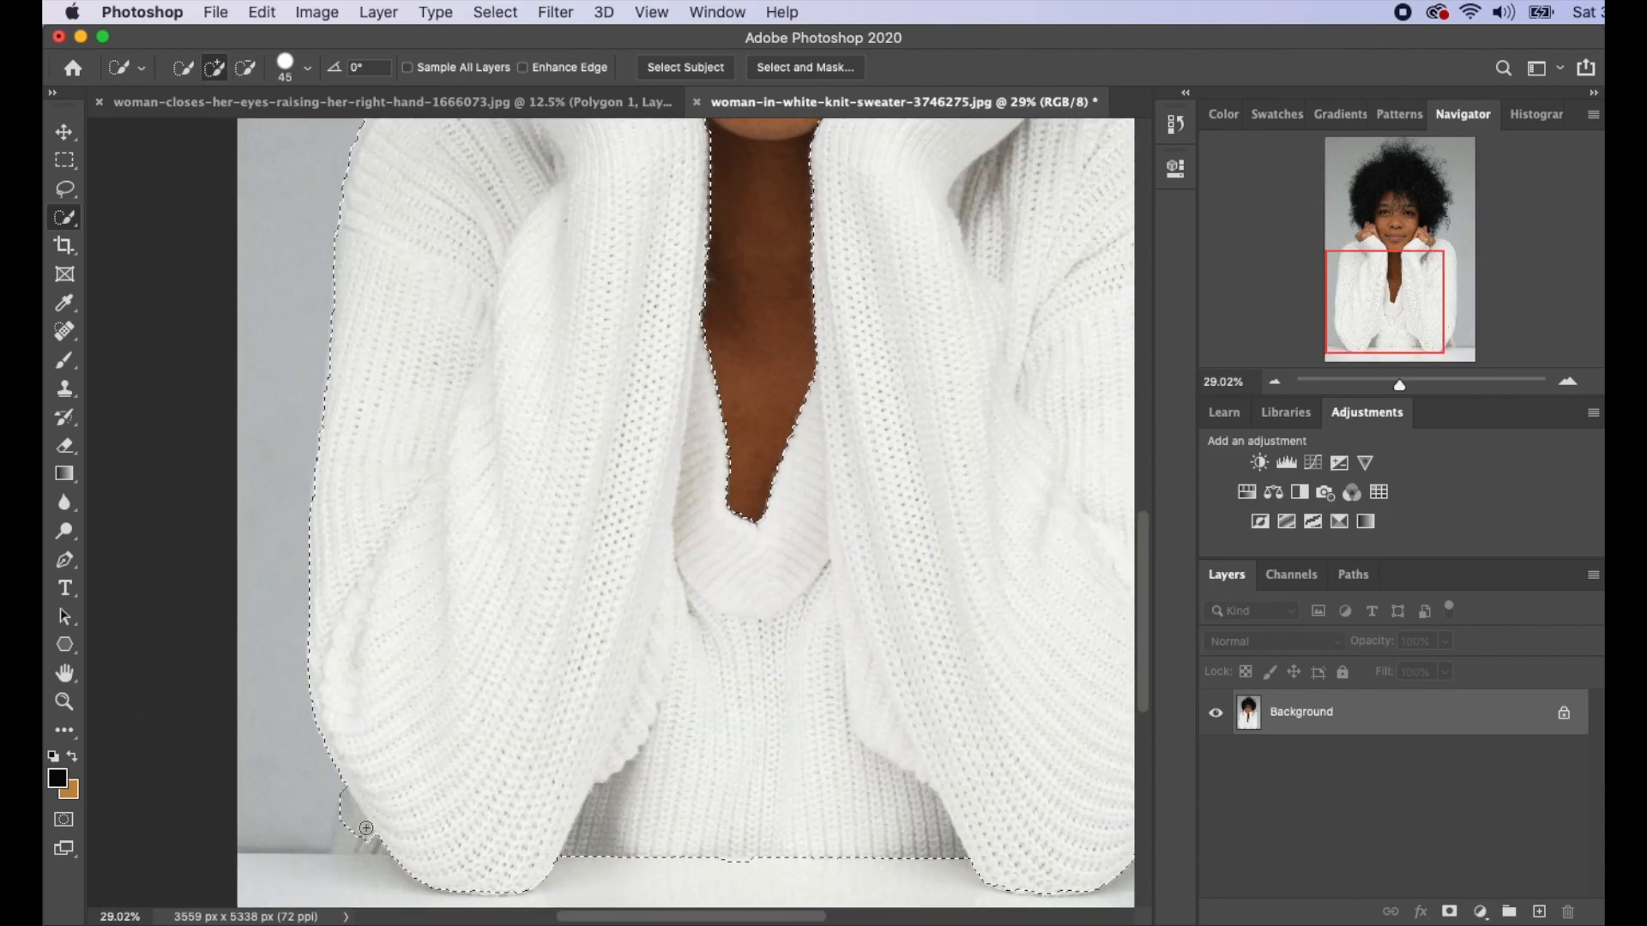
scroll(882, 765, right, 5)
scroll(882, 766, down, 1)
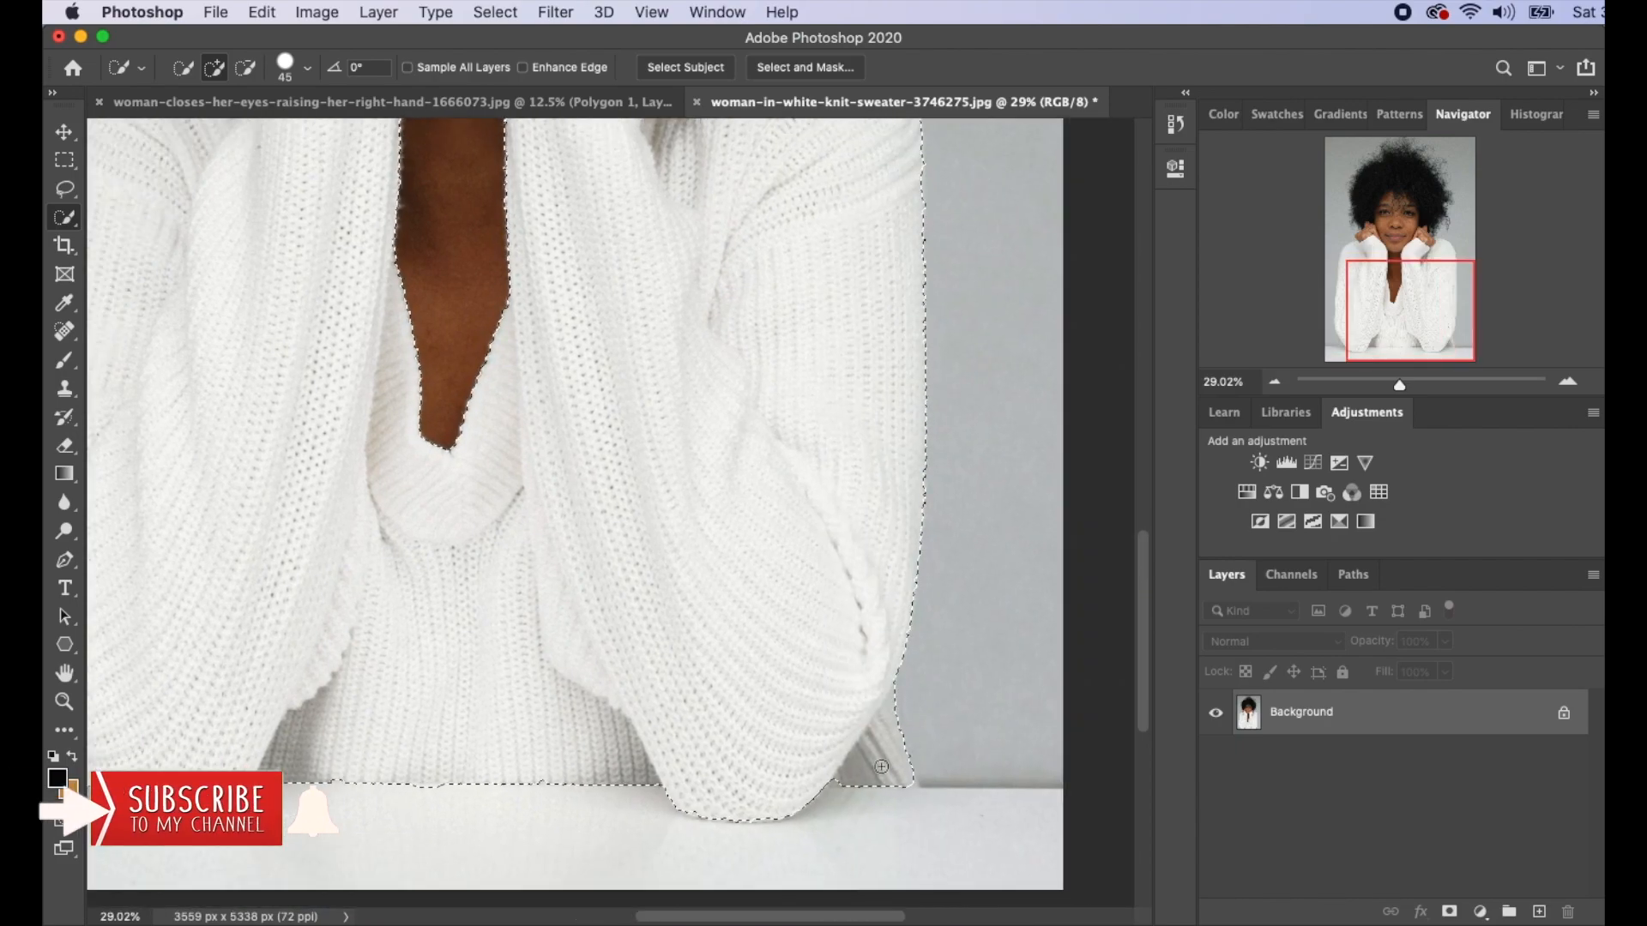
scroll(882, 766, up, 5)
scroll(882, 766, left, 2)
key(bracketleft)
key(bracketleft)
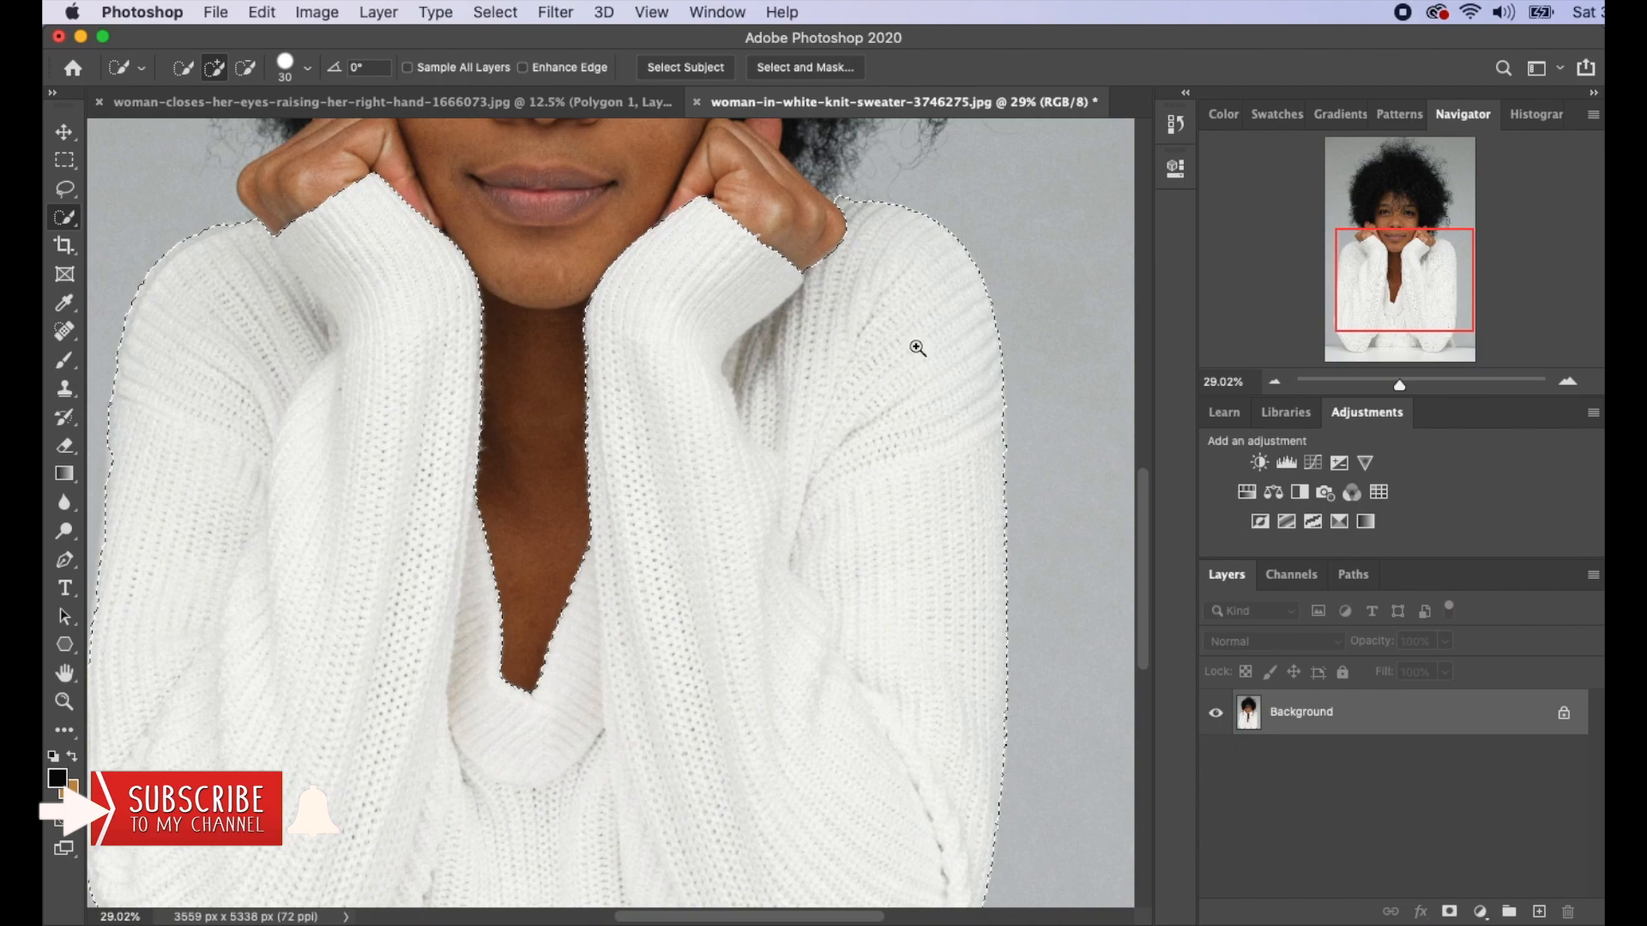
drag(915, 349, 763, 560)
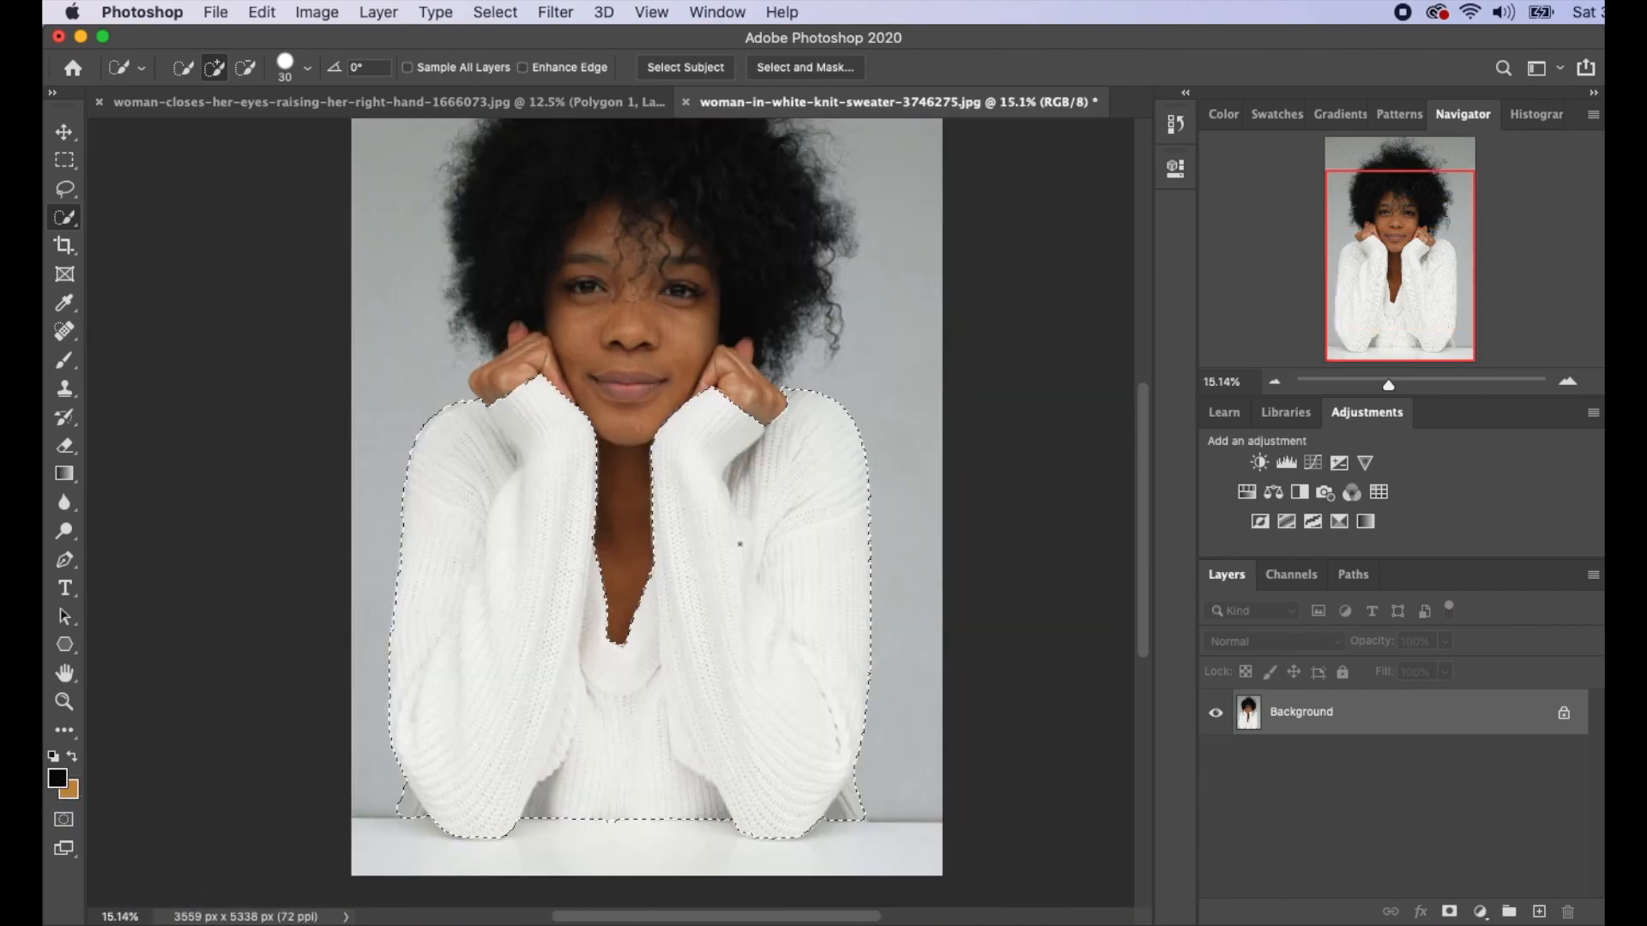
Step: Add a Solid Color fill layer in pinkish purple ed91f8 over the selected sweater and set its blend mode to Multiply
click(1482, 912)
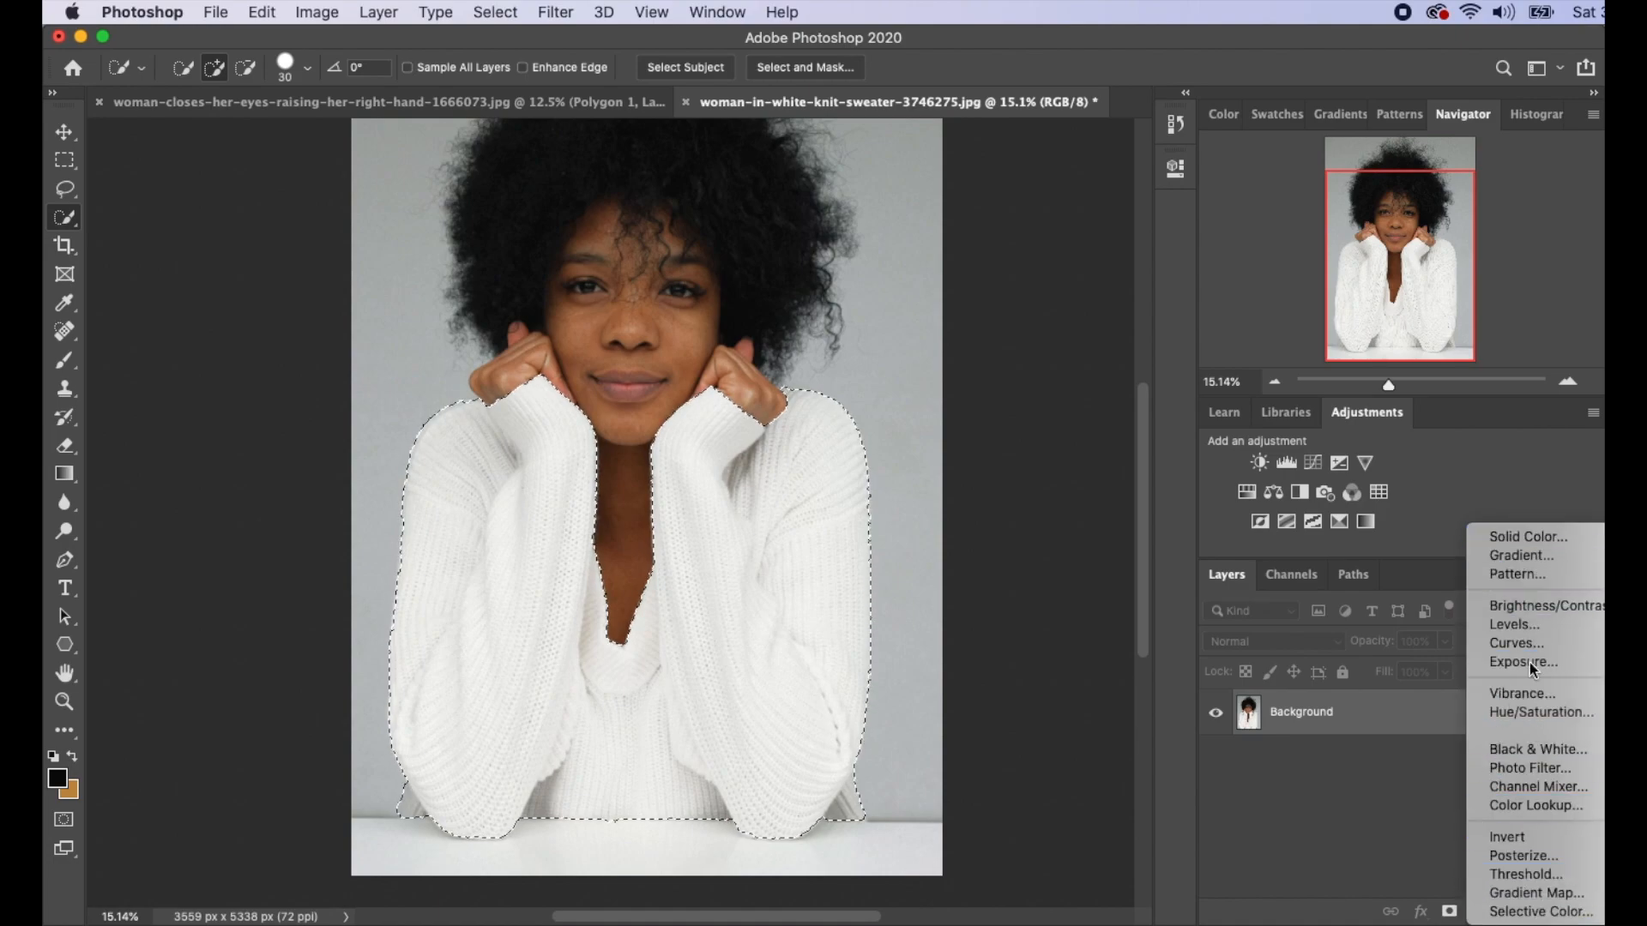
click(1550, 538)
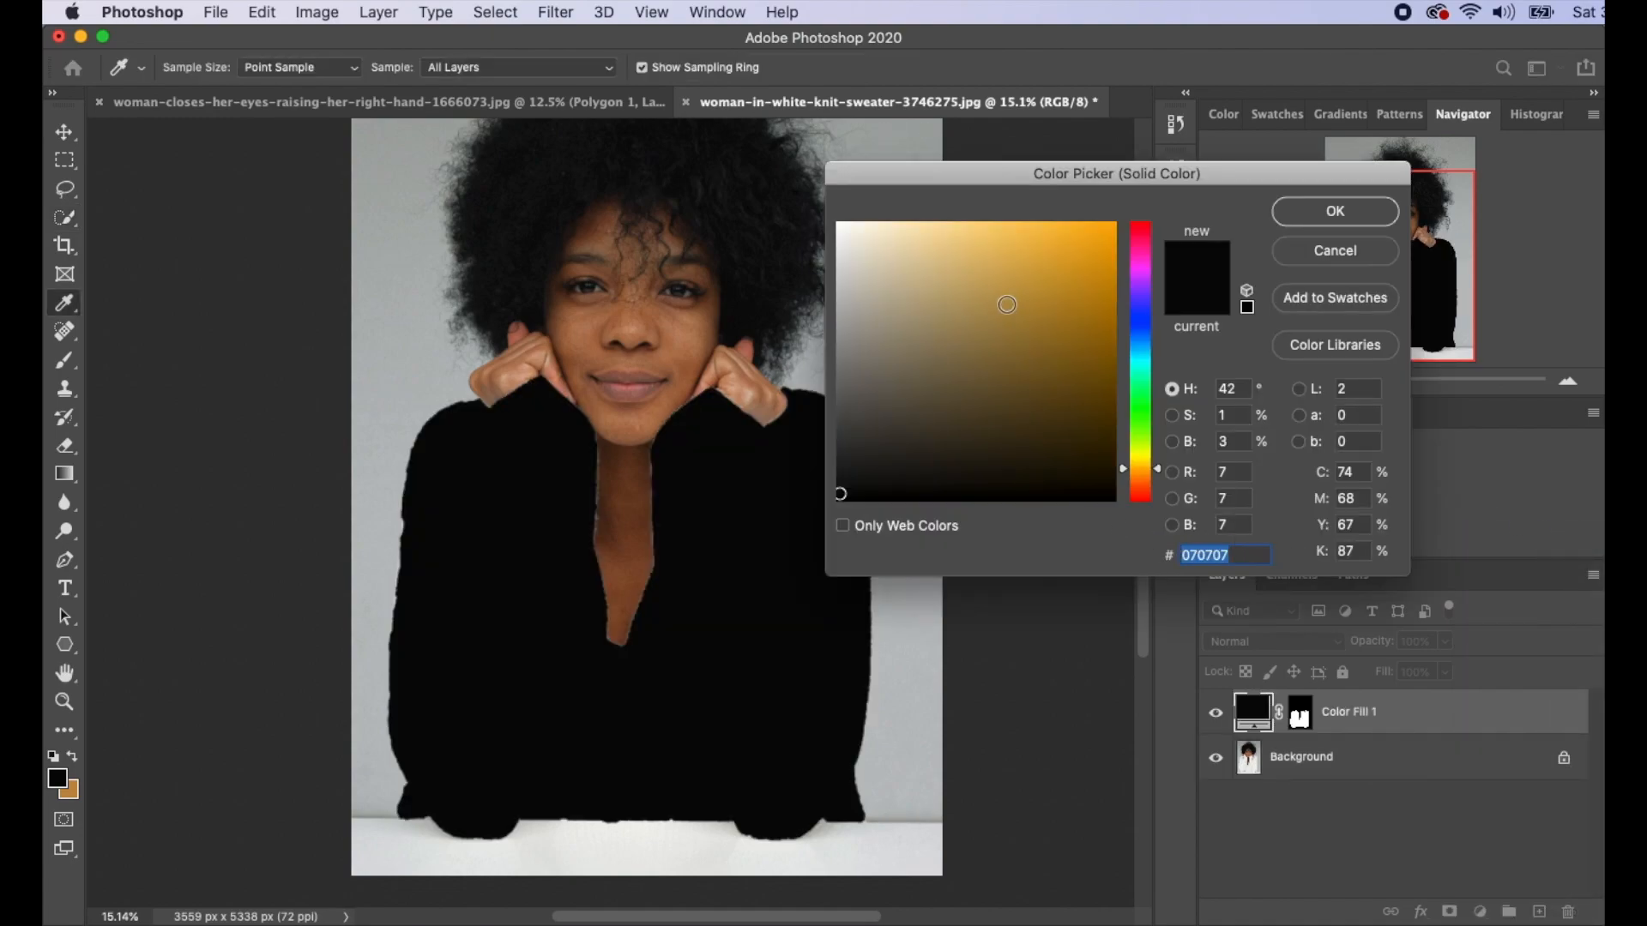
click(937, 234)
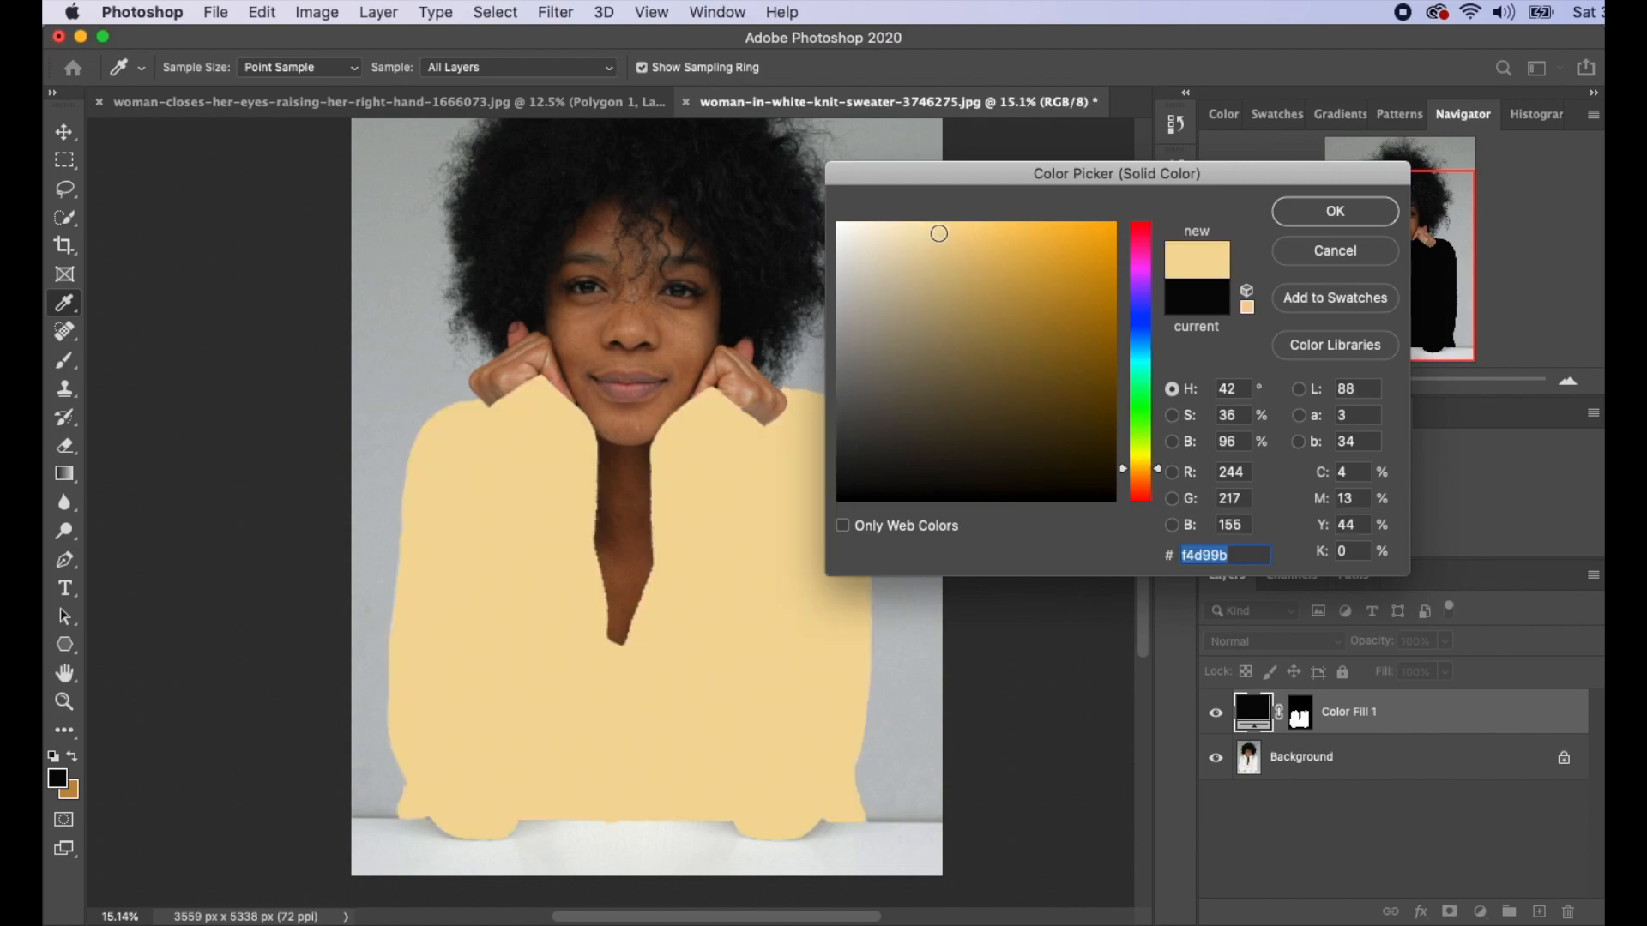
drag(969, 234, 963, 228)
drag(1141, 458, 1141, 273)
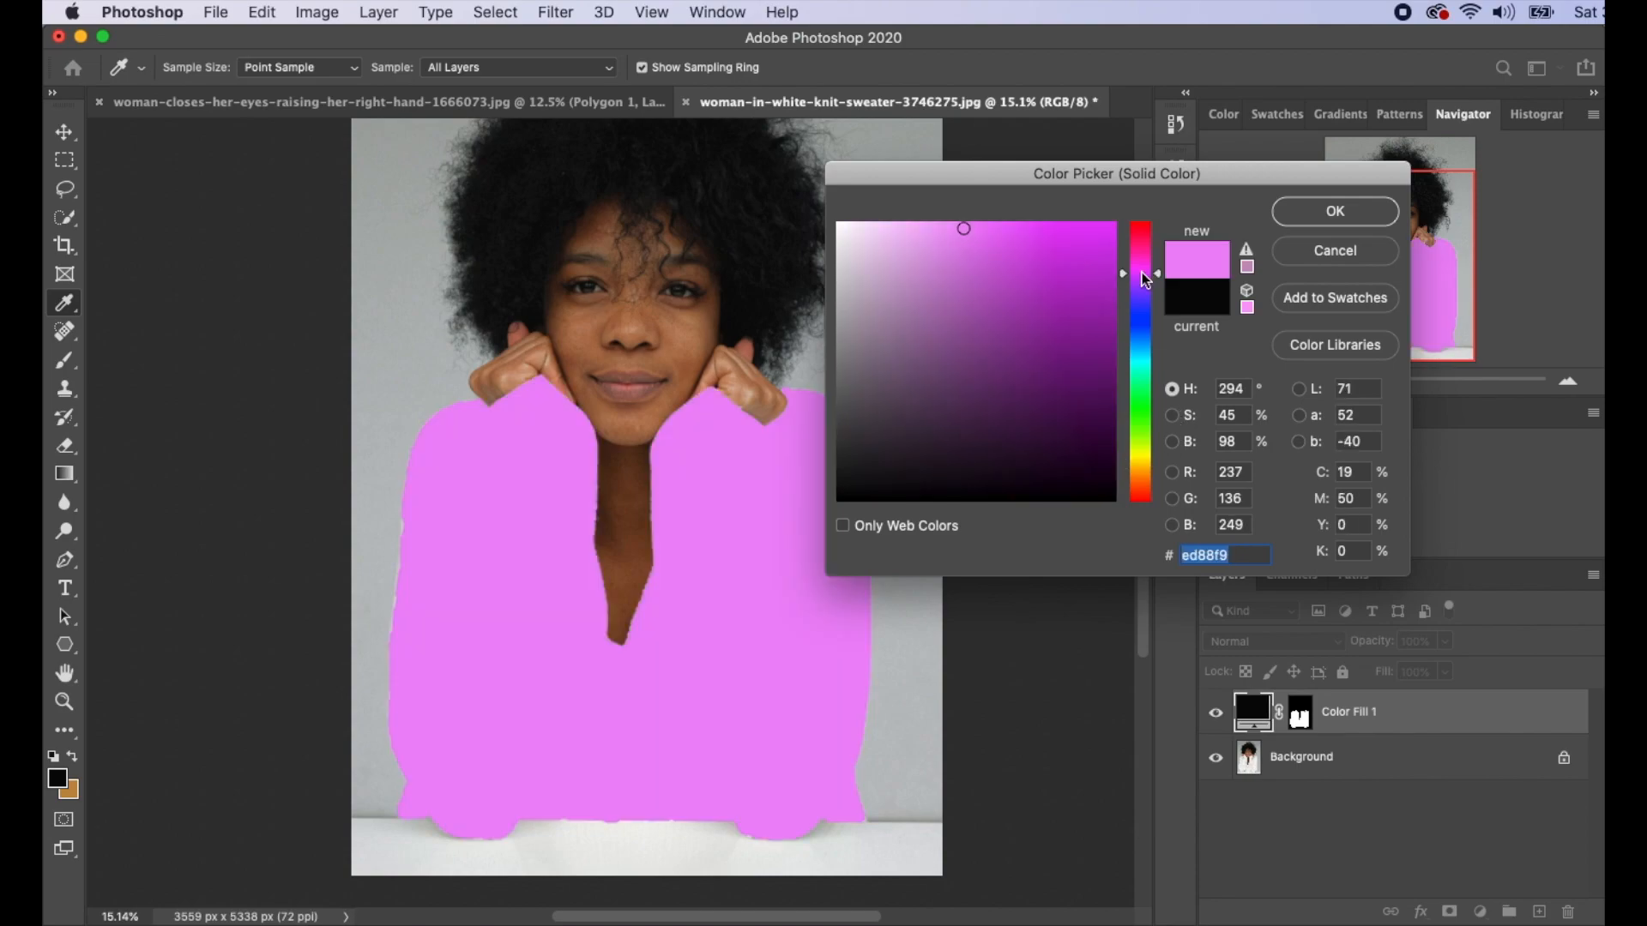
click(952, 229)
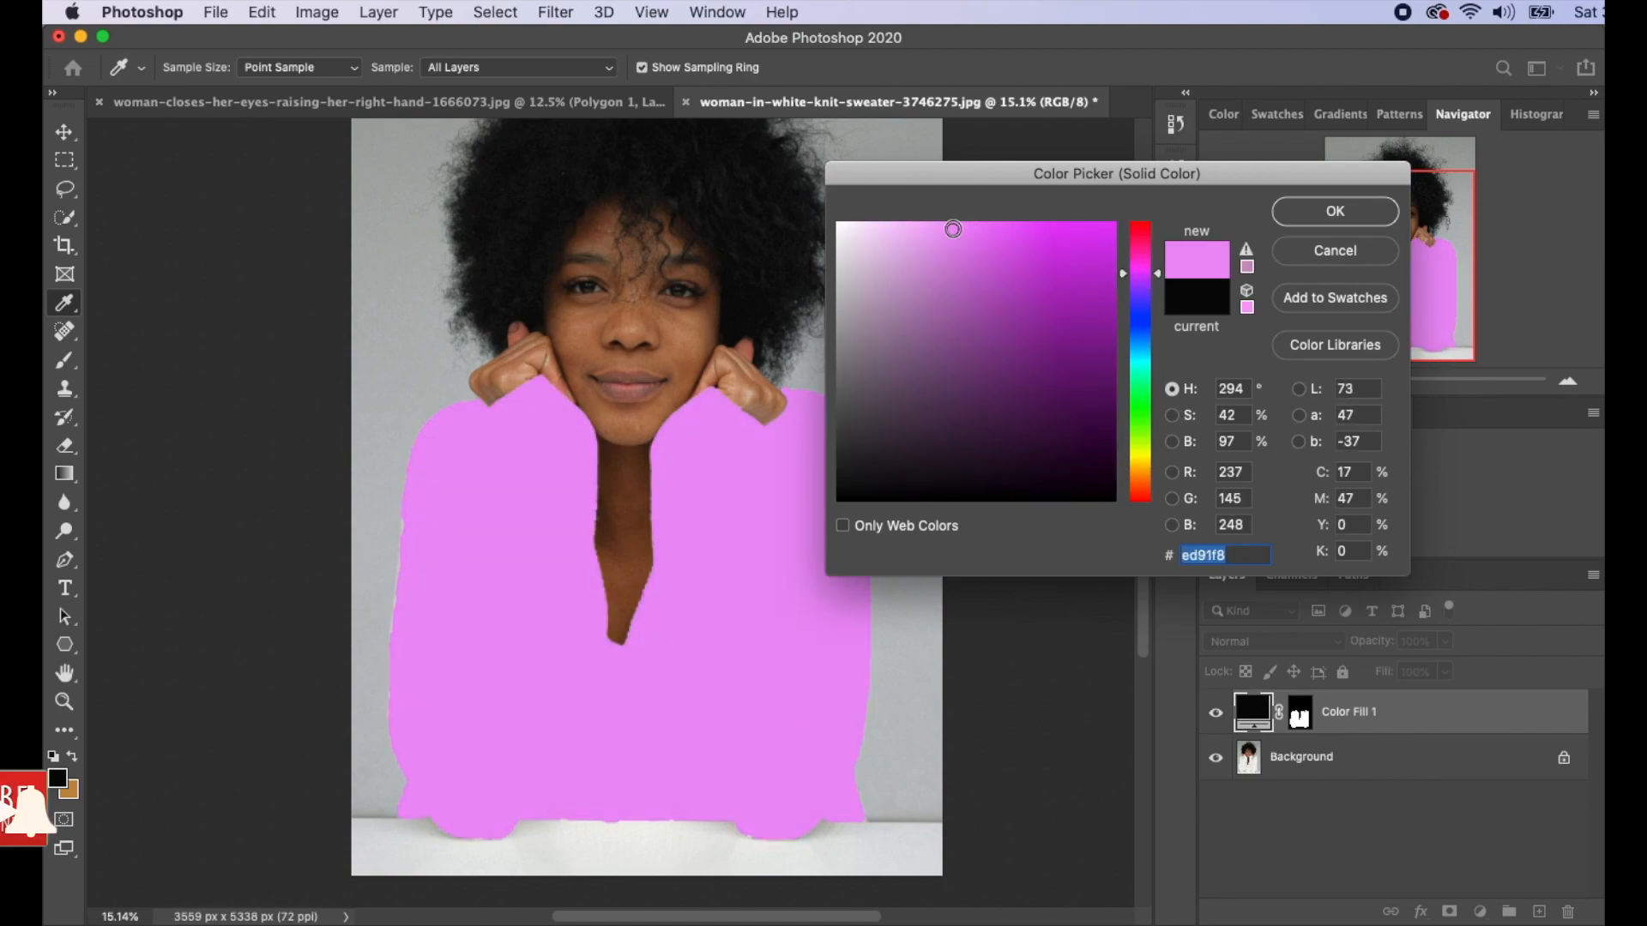
click(1336, 213)
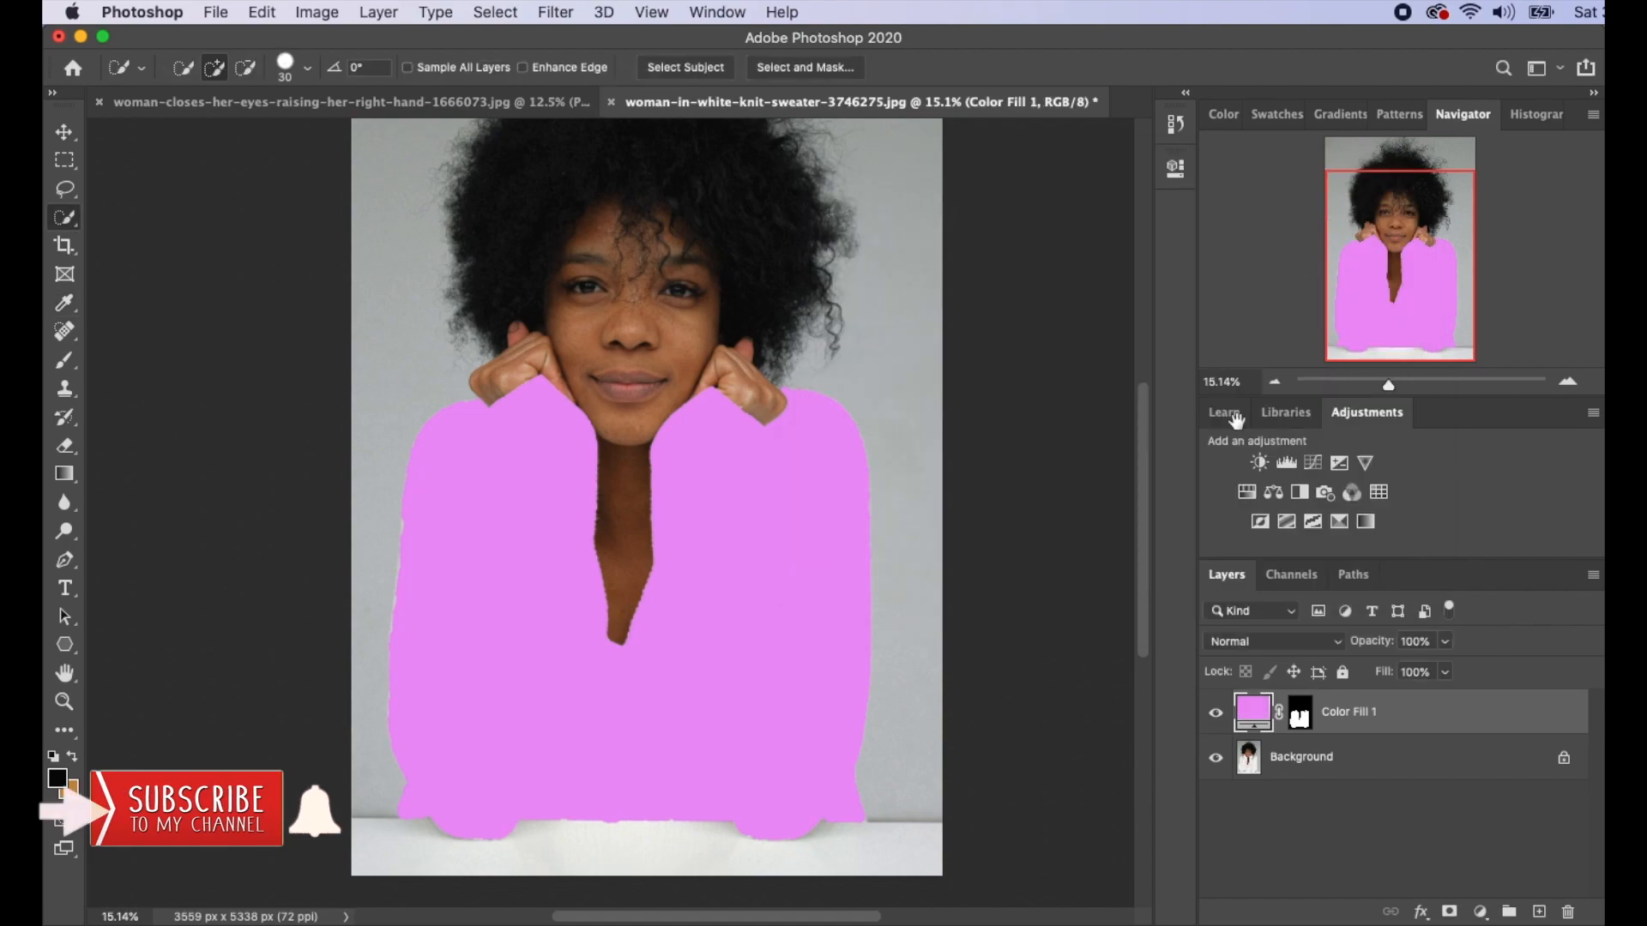
click(1335, 642)
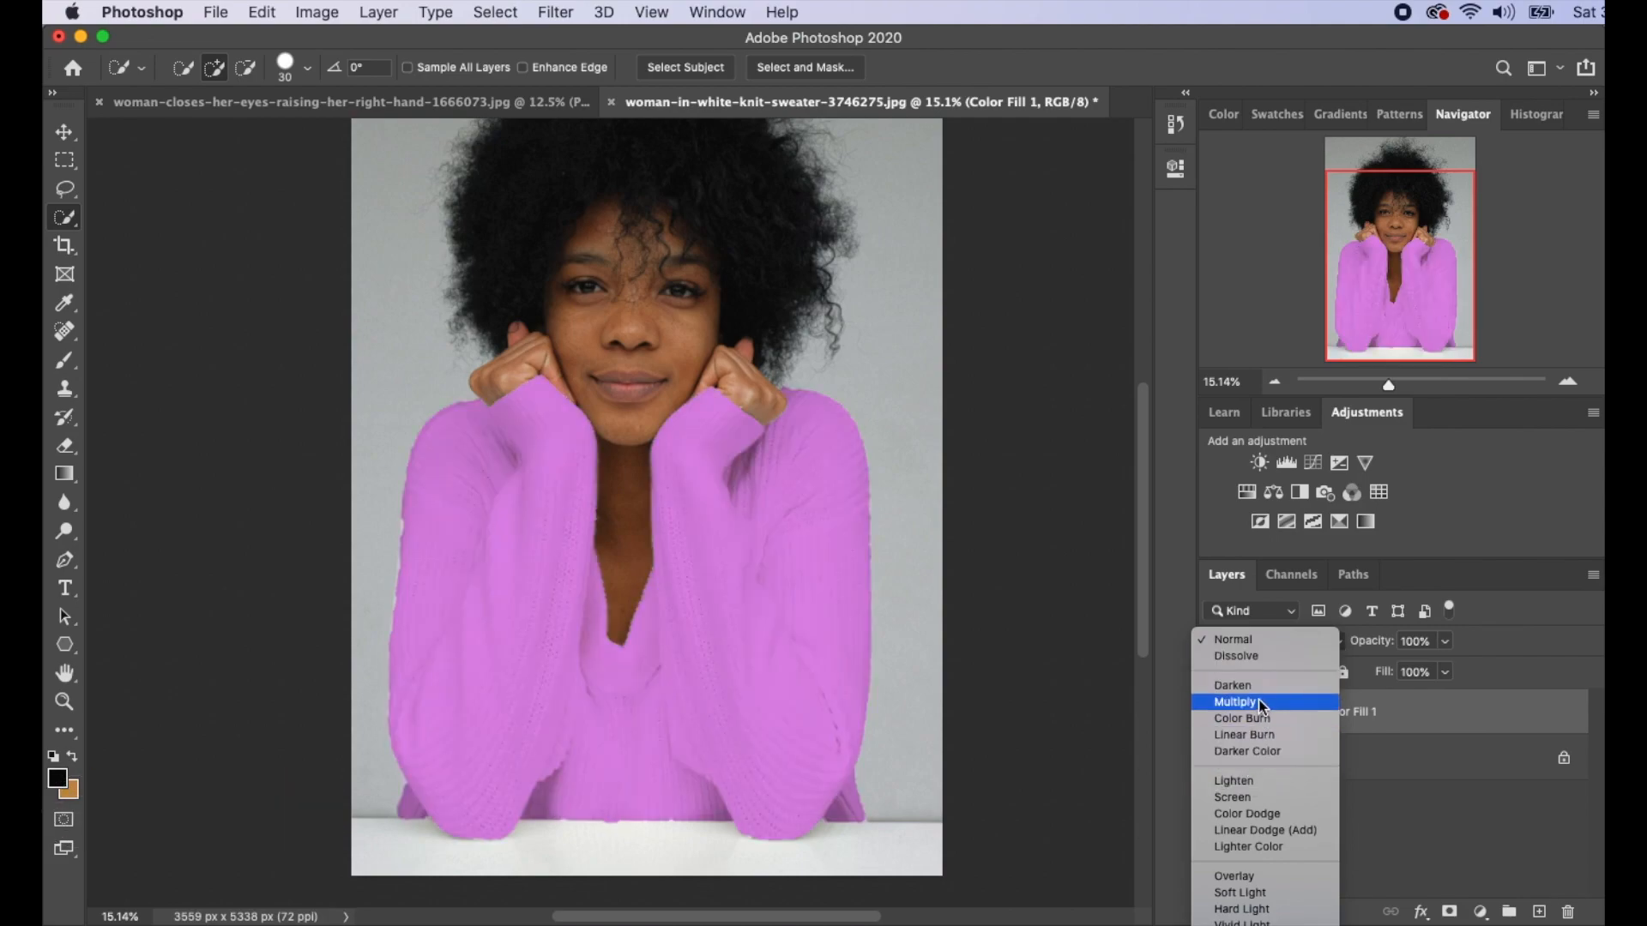
click(1258, 701)
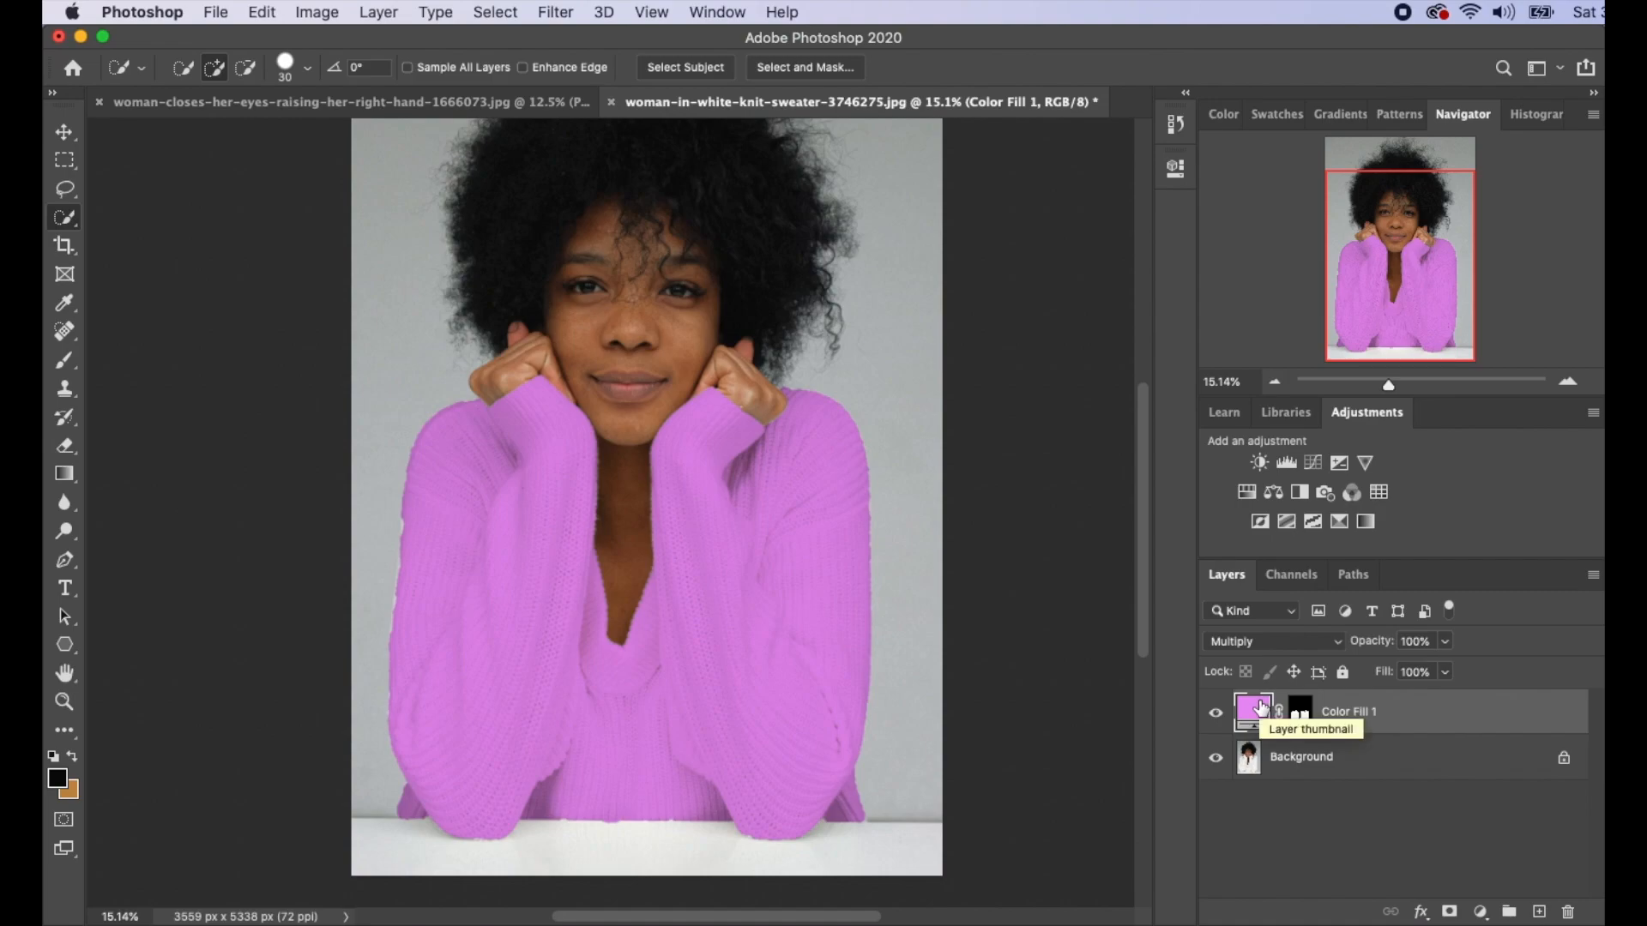
Step: Add a Curves adjustment layer above the color fill and darken the sweater's tone with the on-image adjustment tool
click(1479, 911)
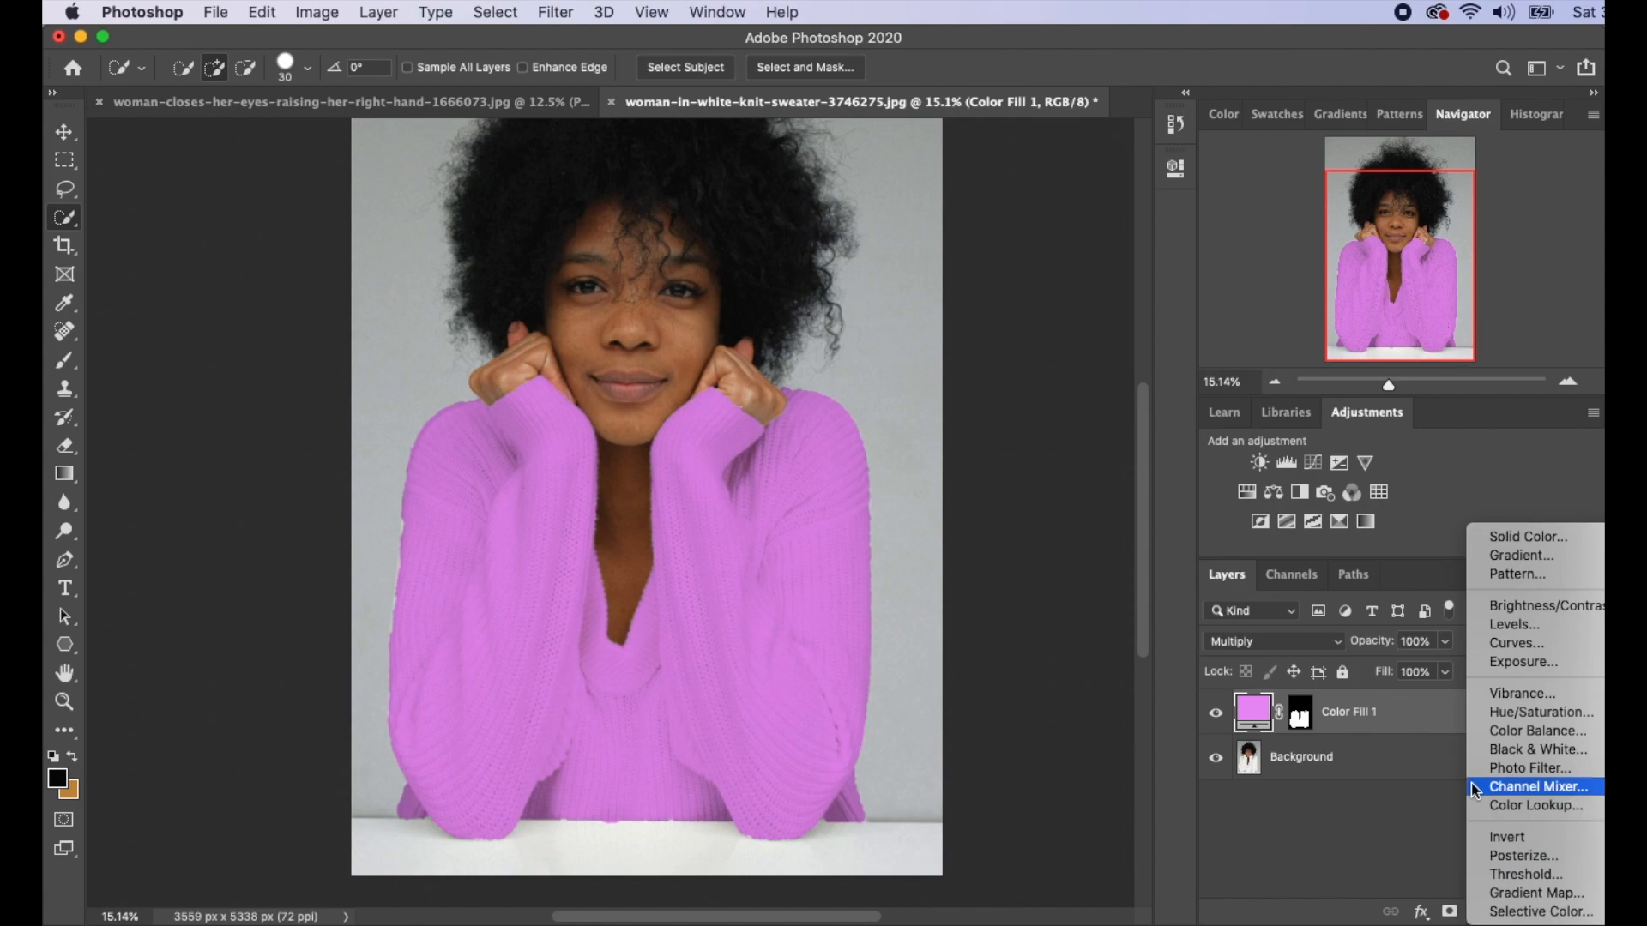
click(1506, 649)
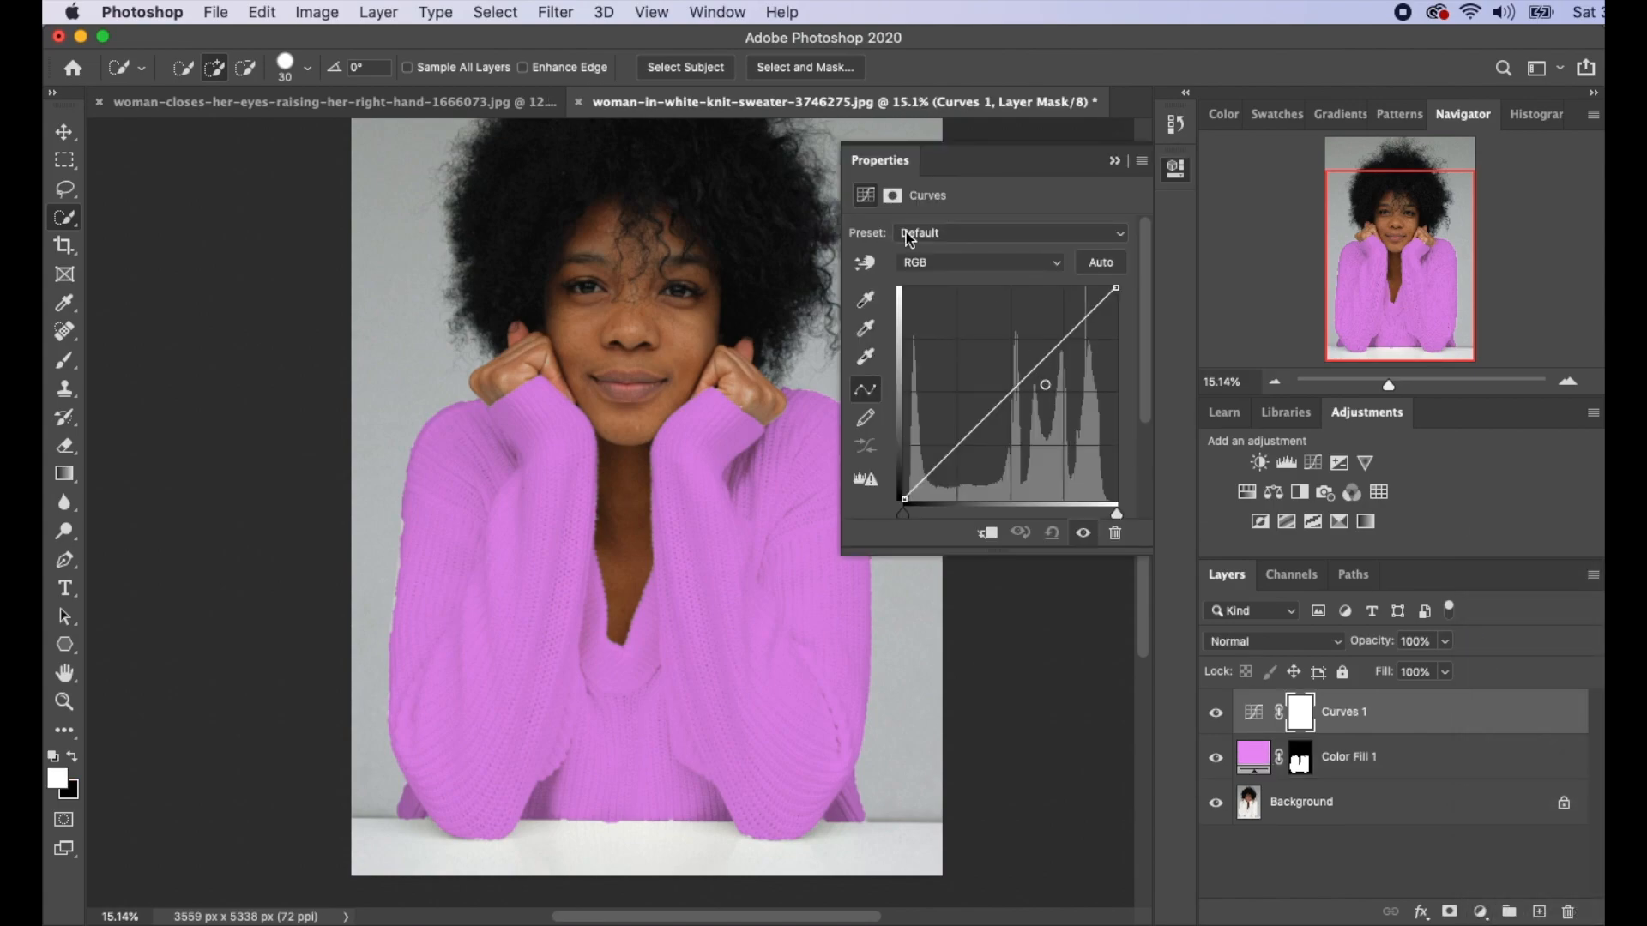
click(865, 262)
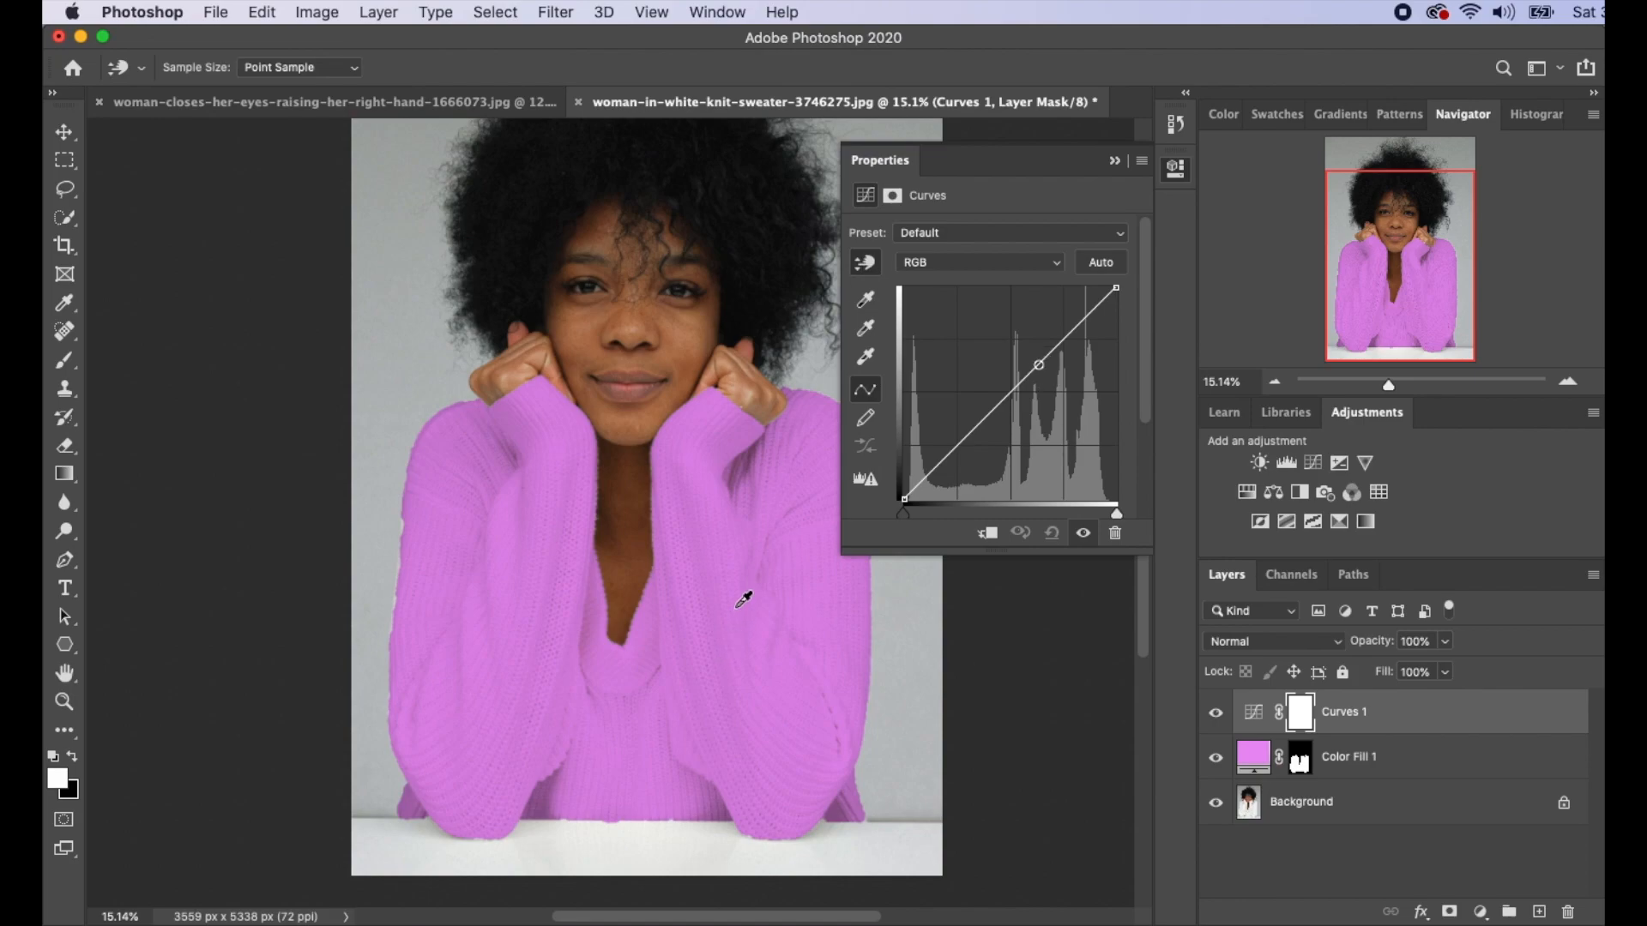
drag(742, 599, 747, 639)
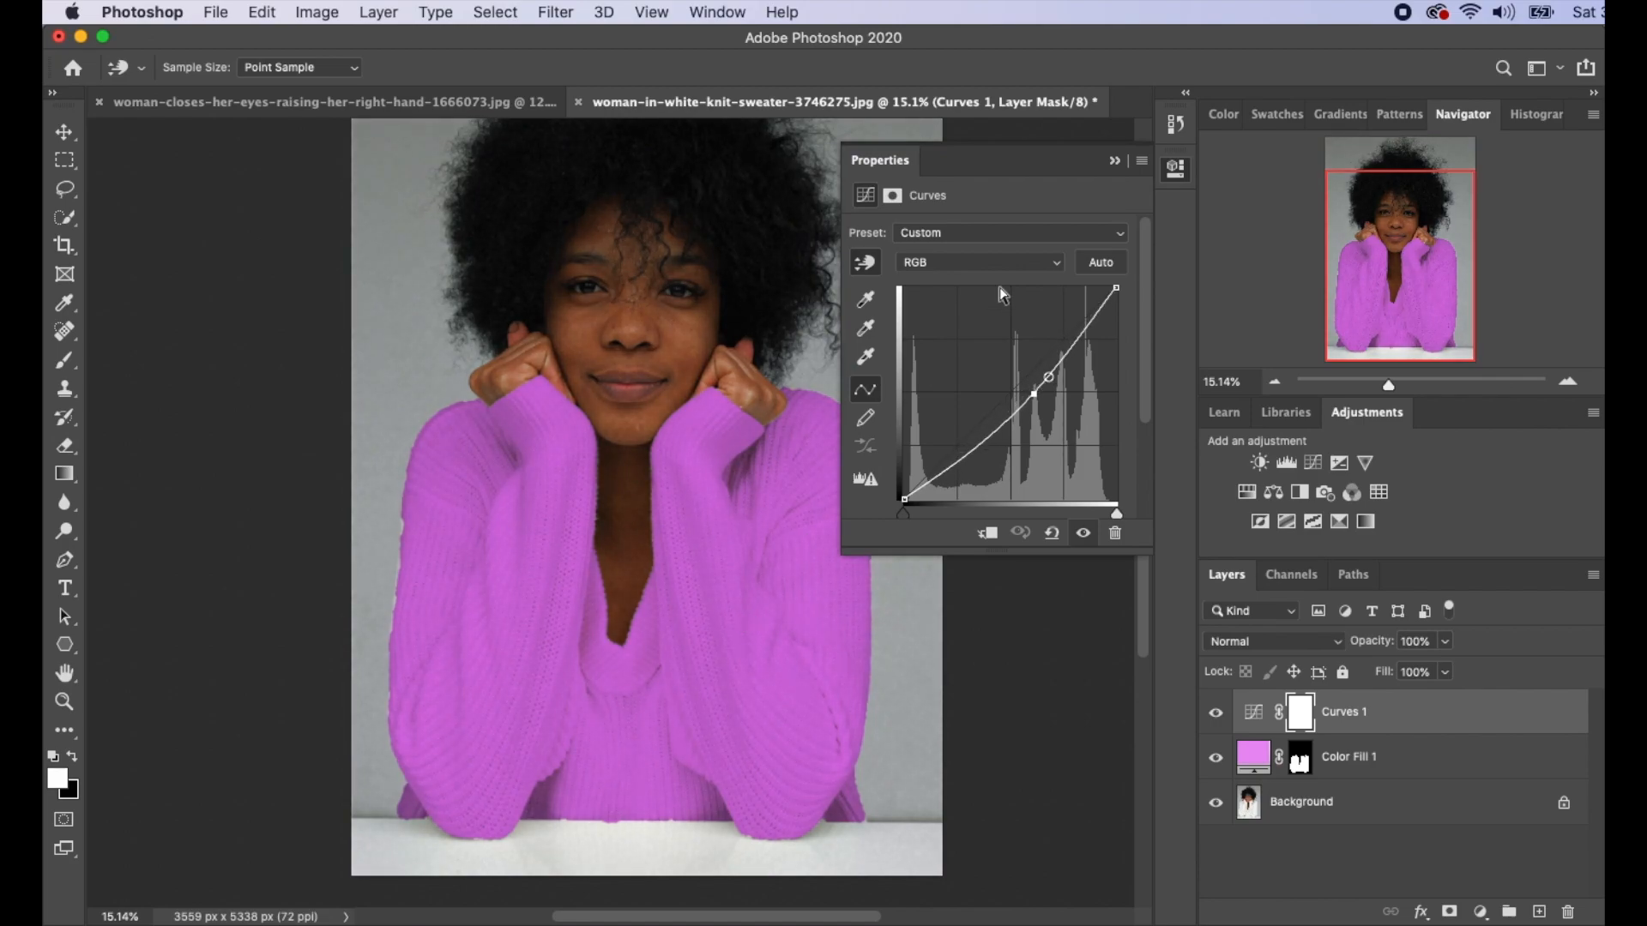
click(1114, 161)
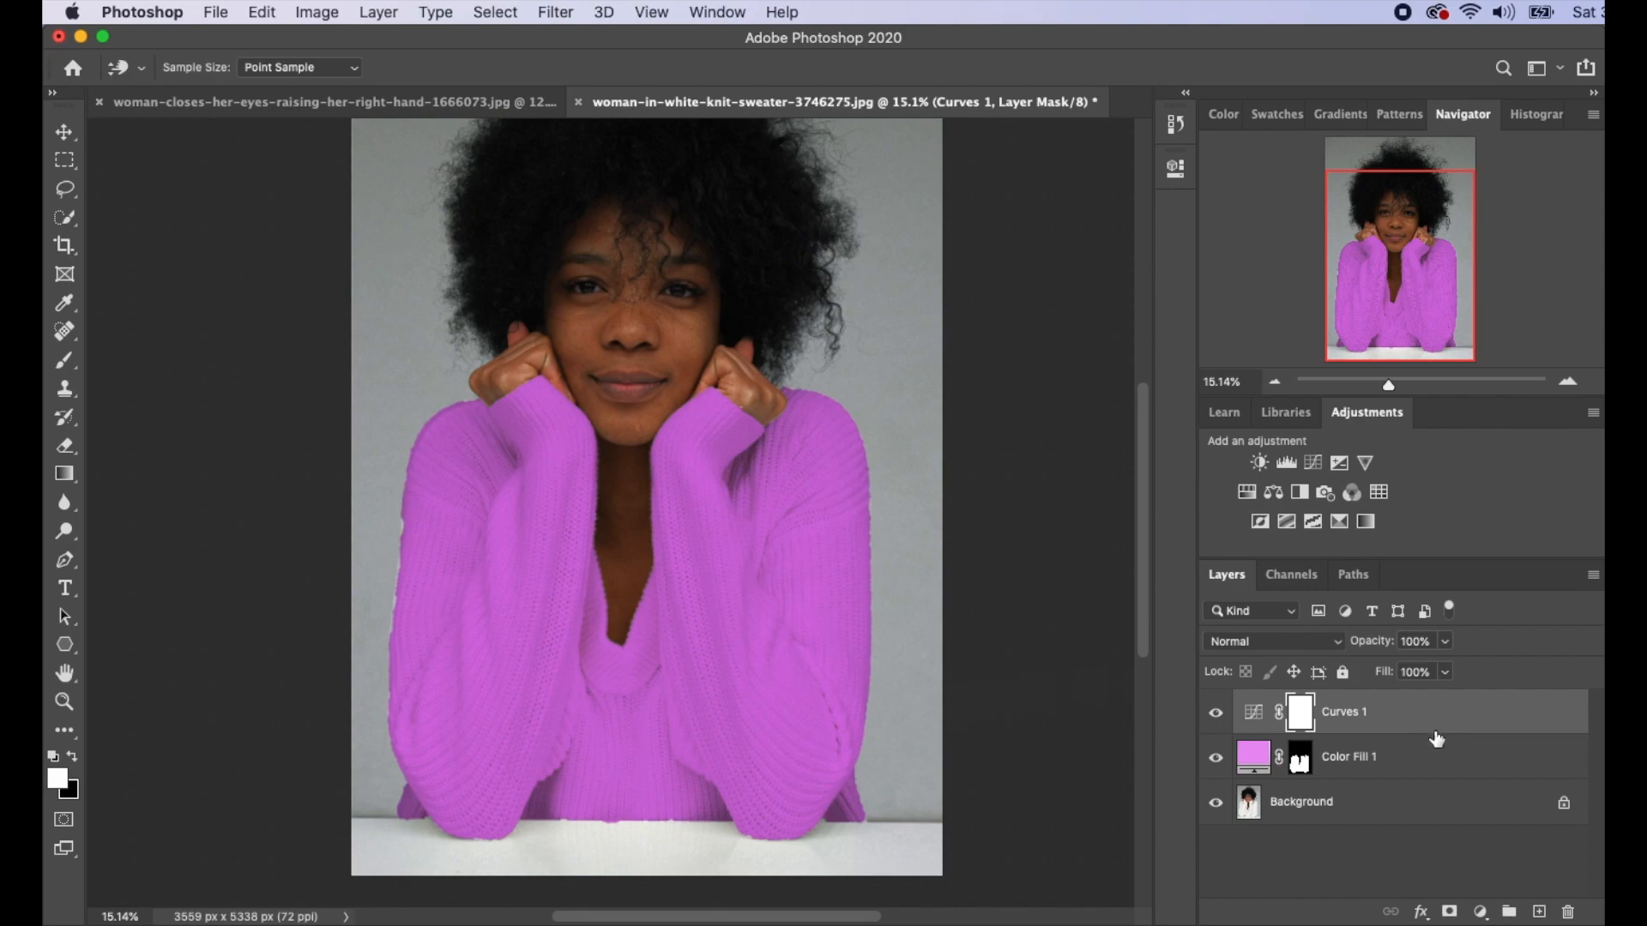
Step: Group the Curves and Color Fill layers and move the sweater-shaped mask from the fill layer onto the group
shift+click(1441, 753)
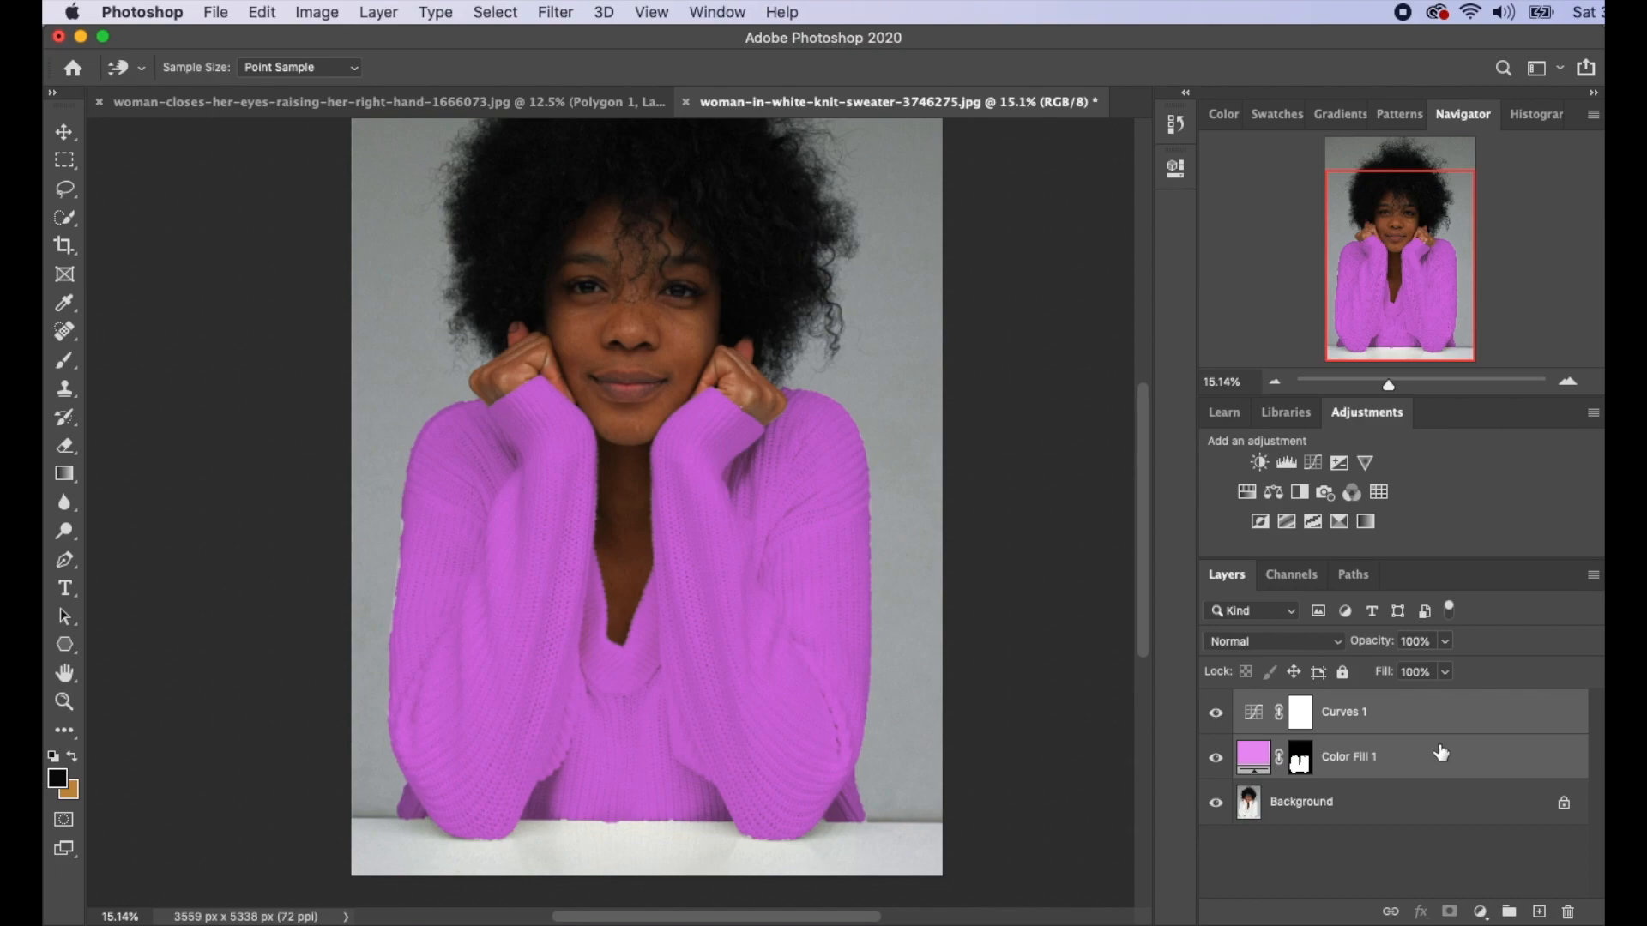
key(super+g)
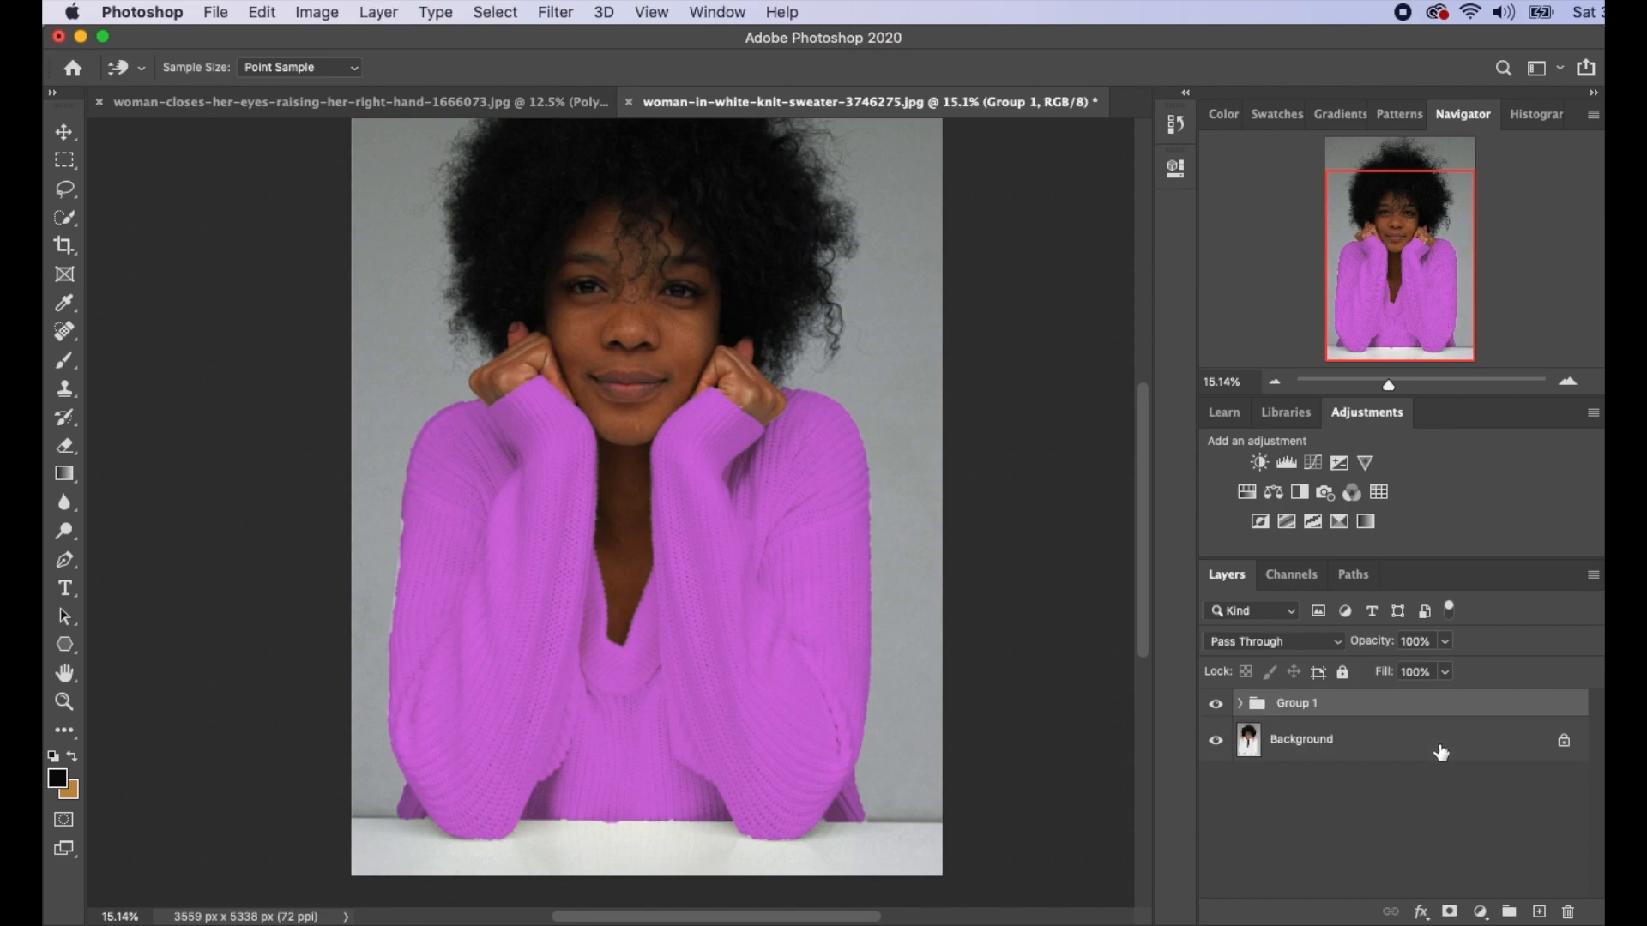
click(1239, 704)
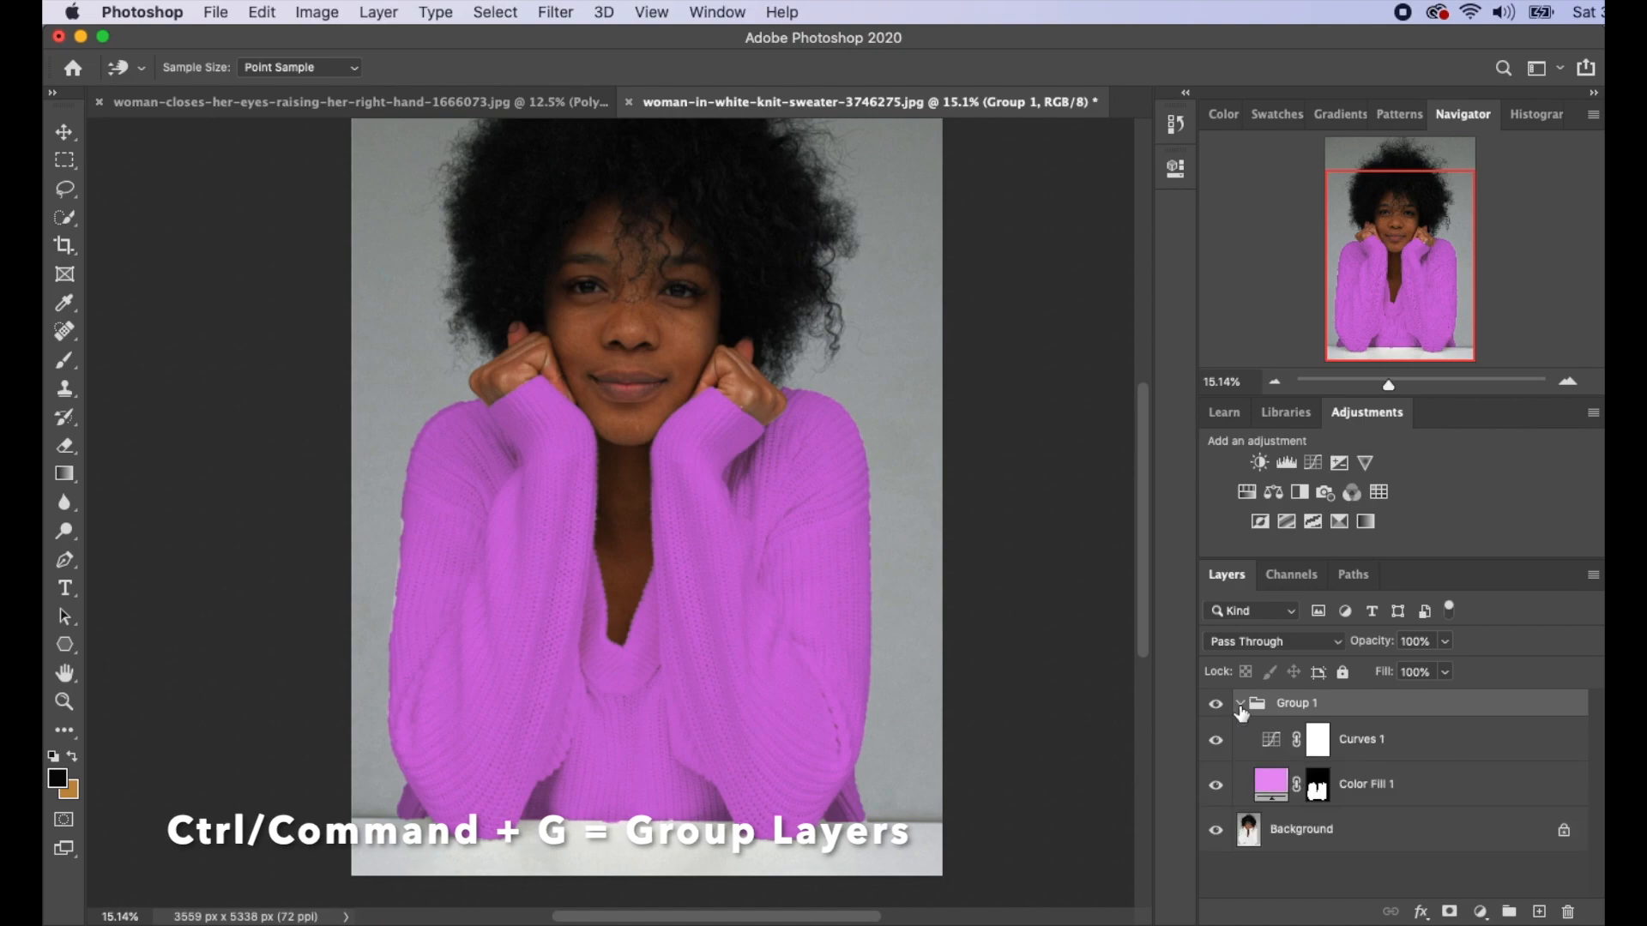
click(1318, 791)
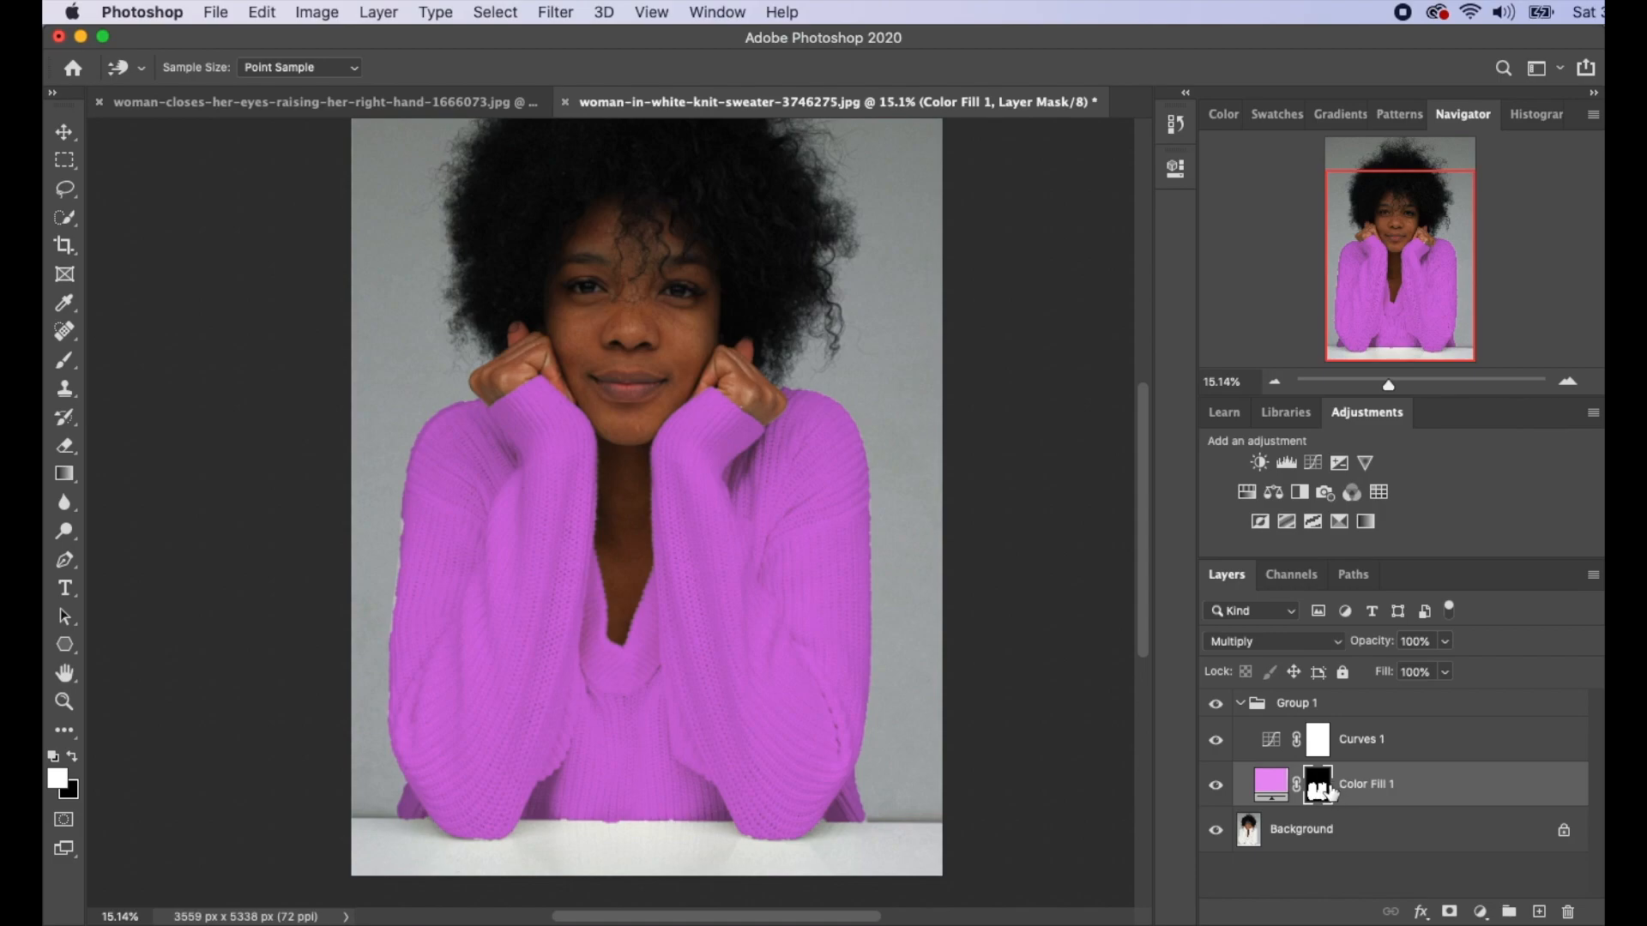
drag(1318, 791, 1327, 707)
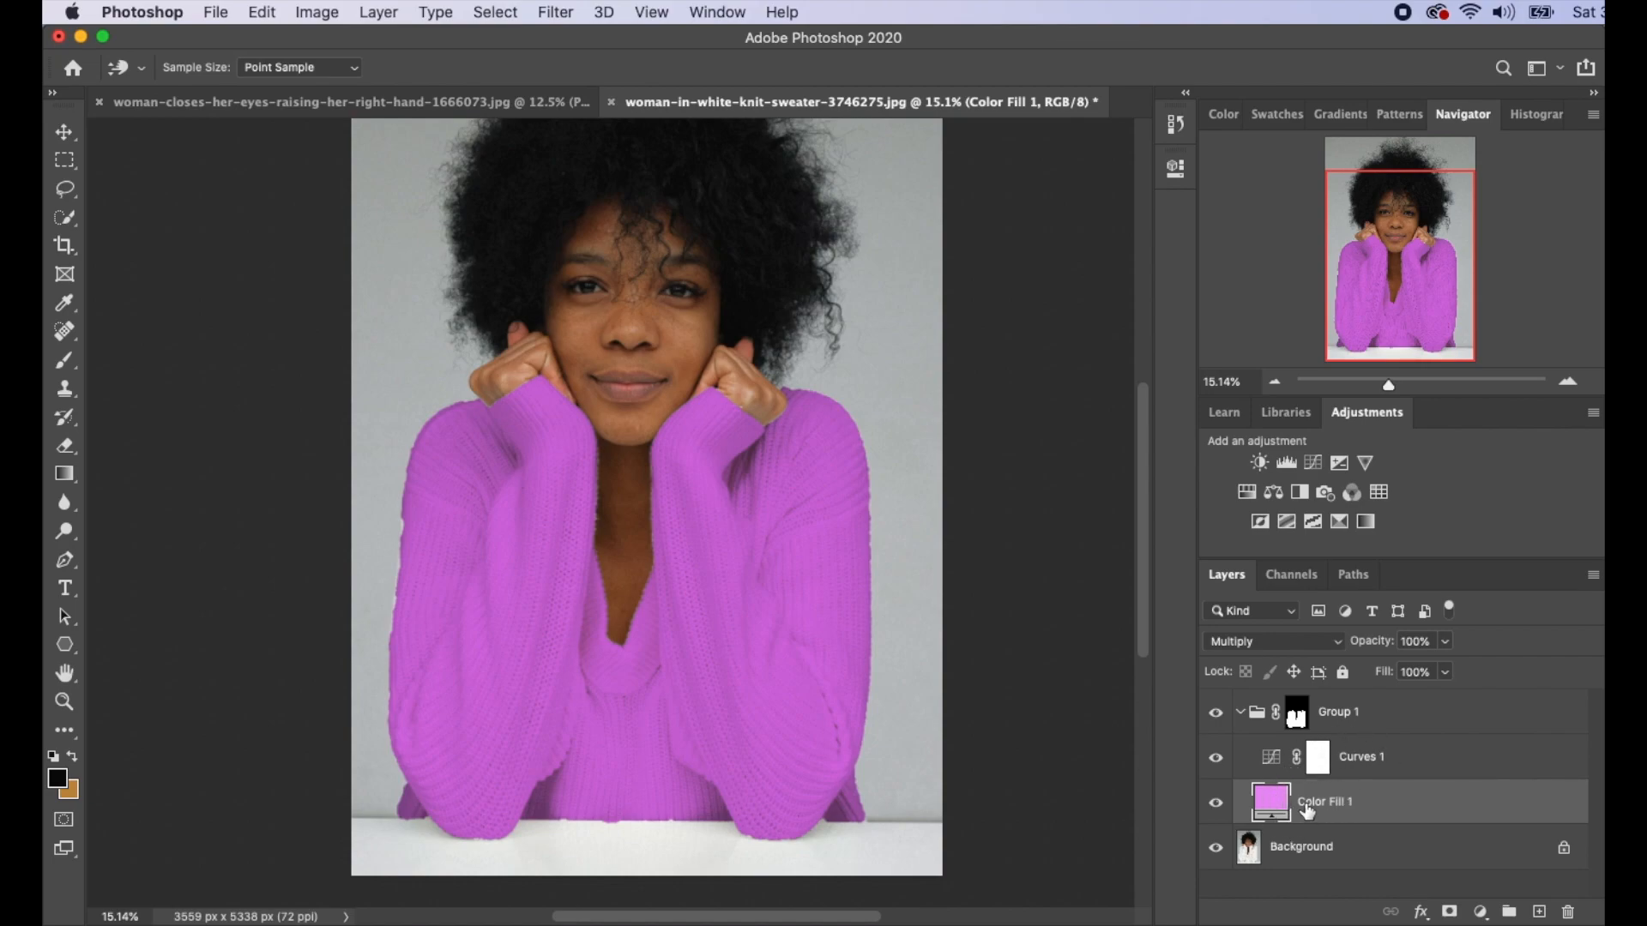
Step: Paint white on the Group 1 mask with a size 35 brush to cover the white gaps along the left sleeve's outer edge
key(v)
scroll(480, 555, up, 3)
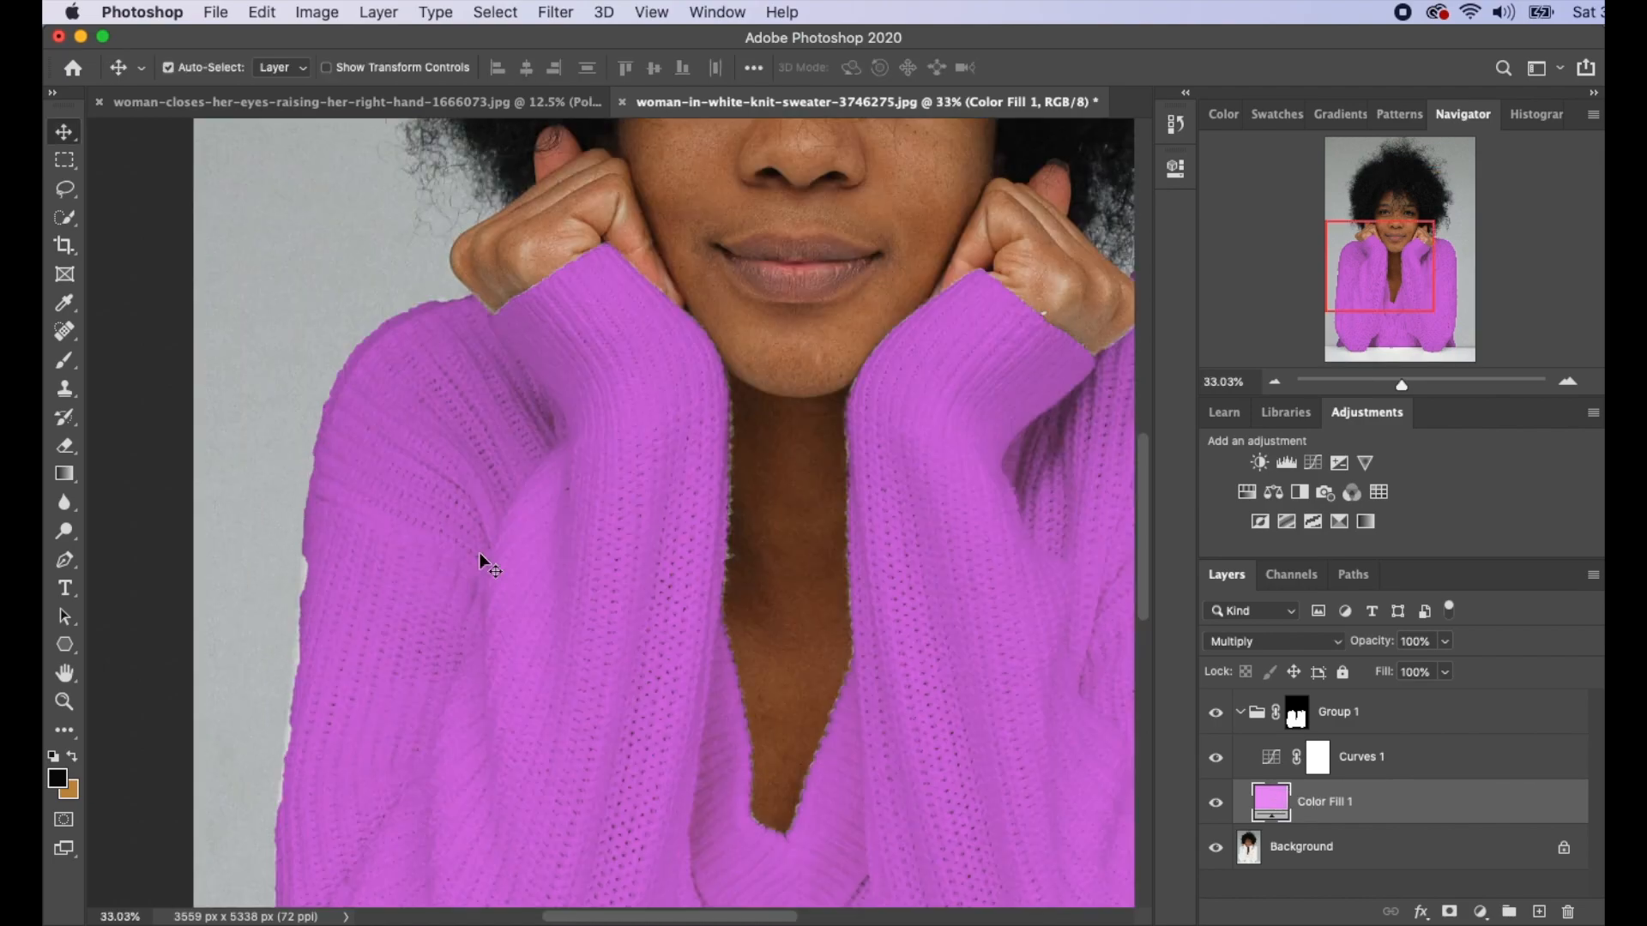
scroll(479, 553, down, 10)
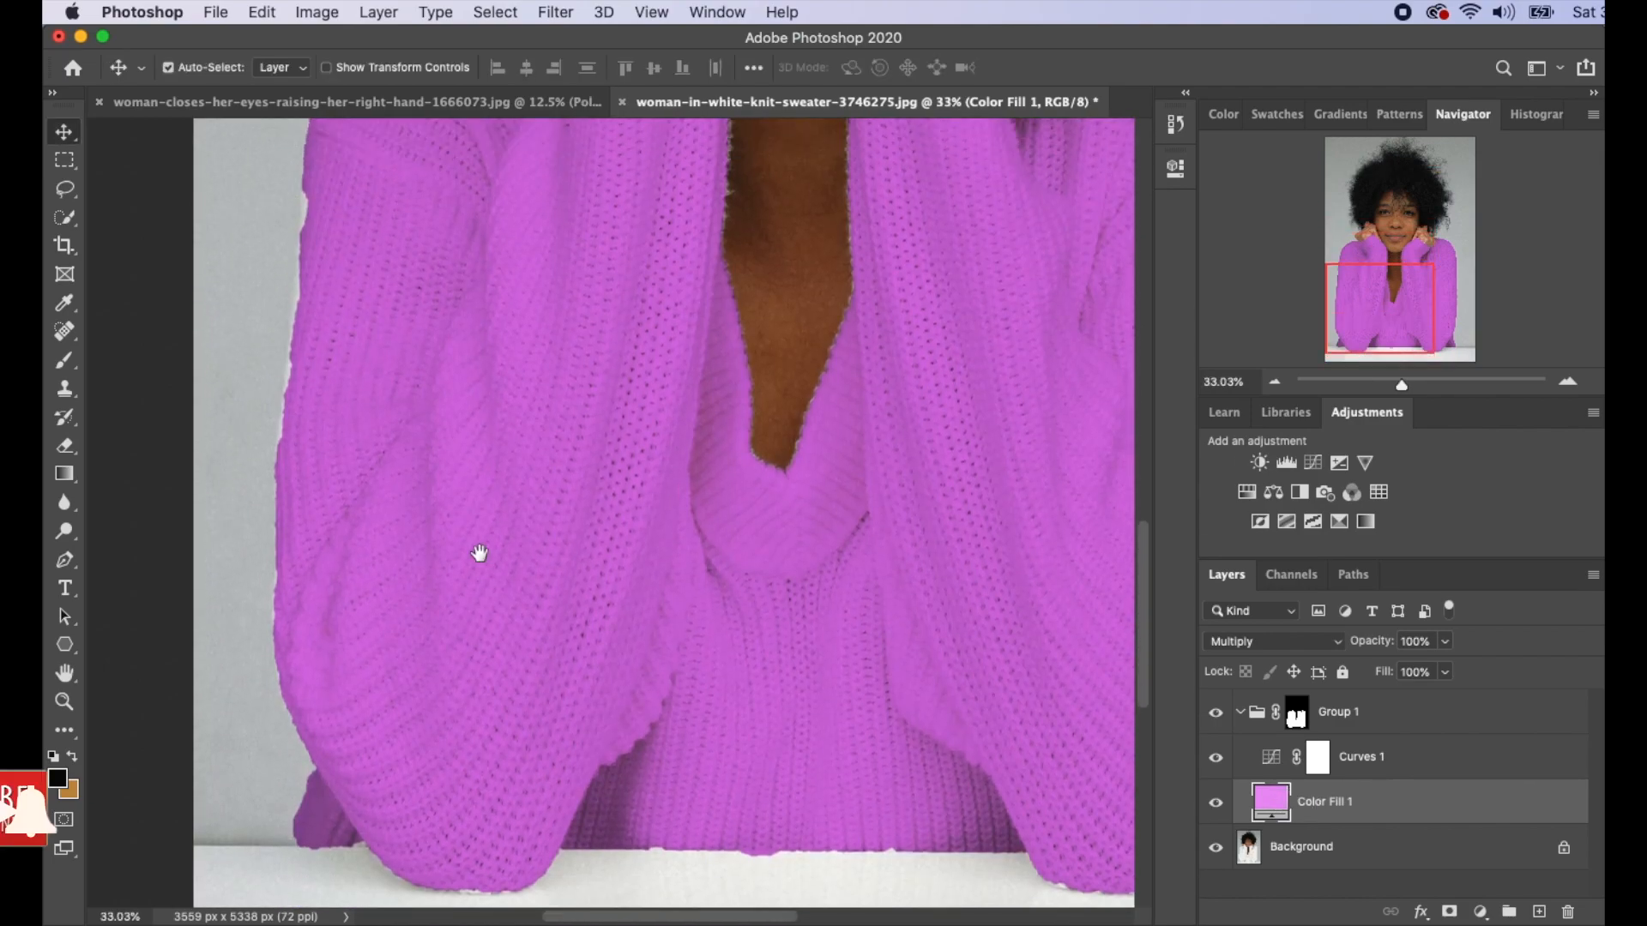
scroll(479, 553, up, 7)
click(1239, 711)
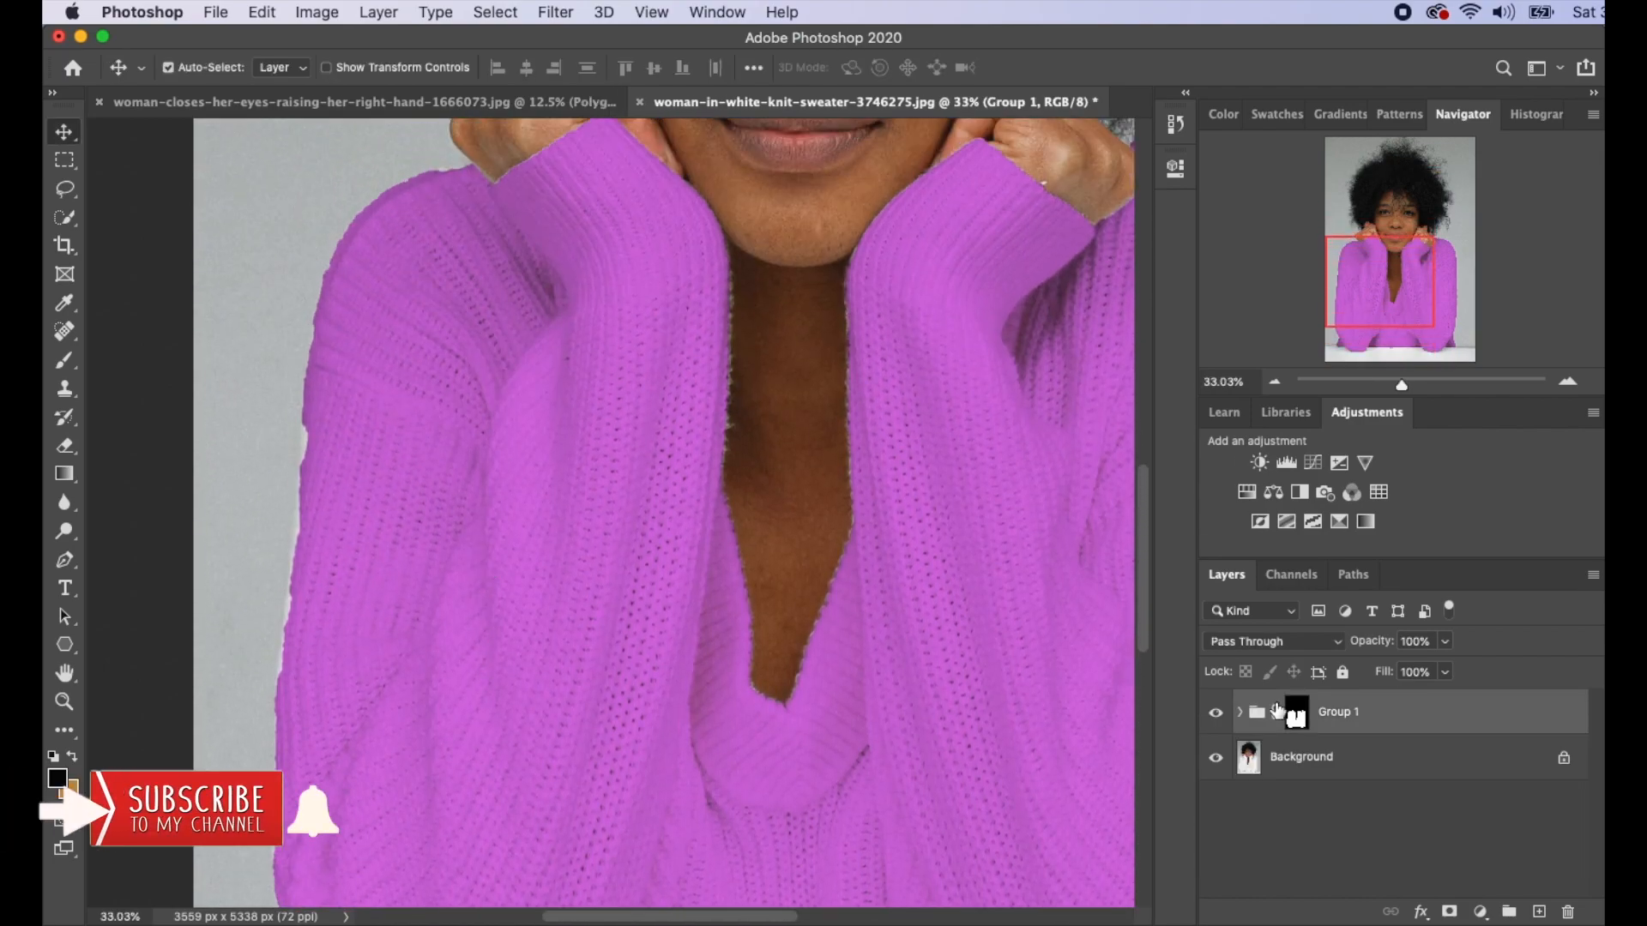
click(1297, 715)
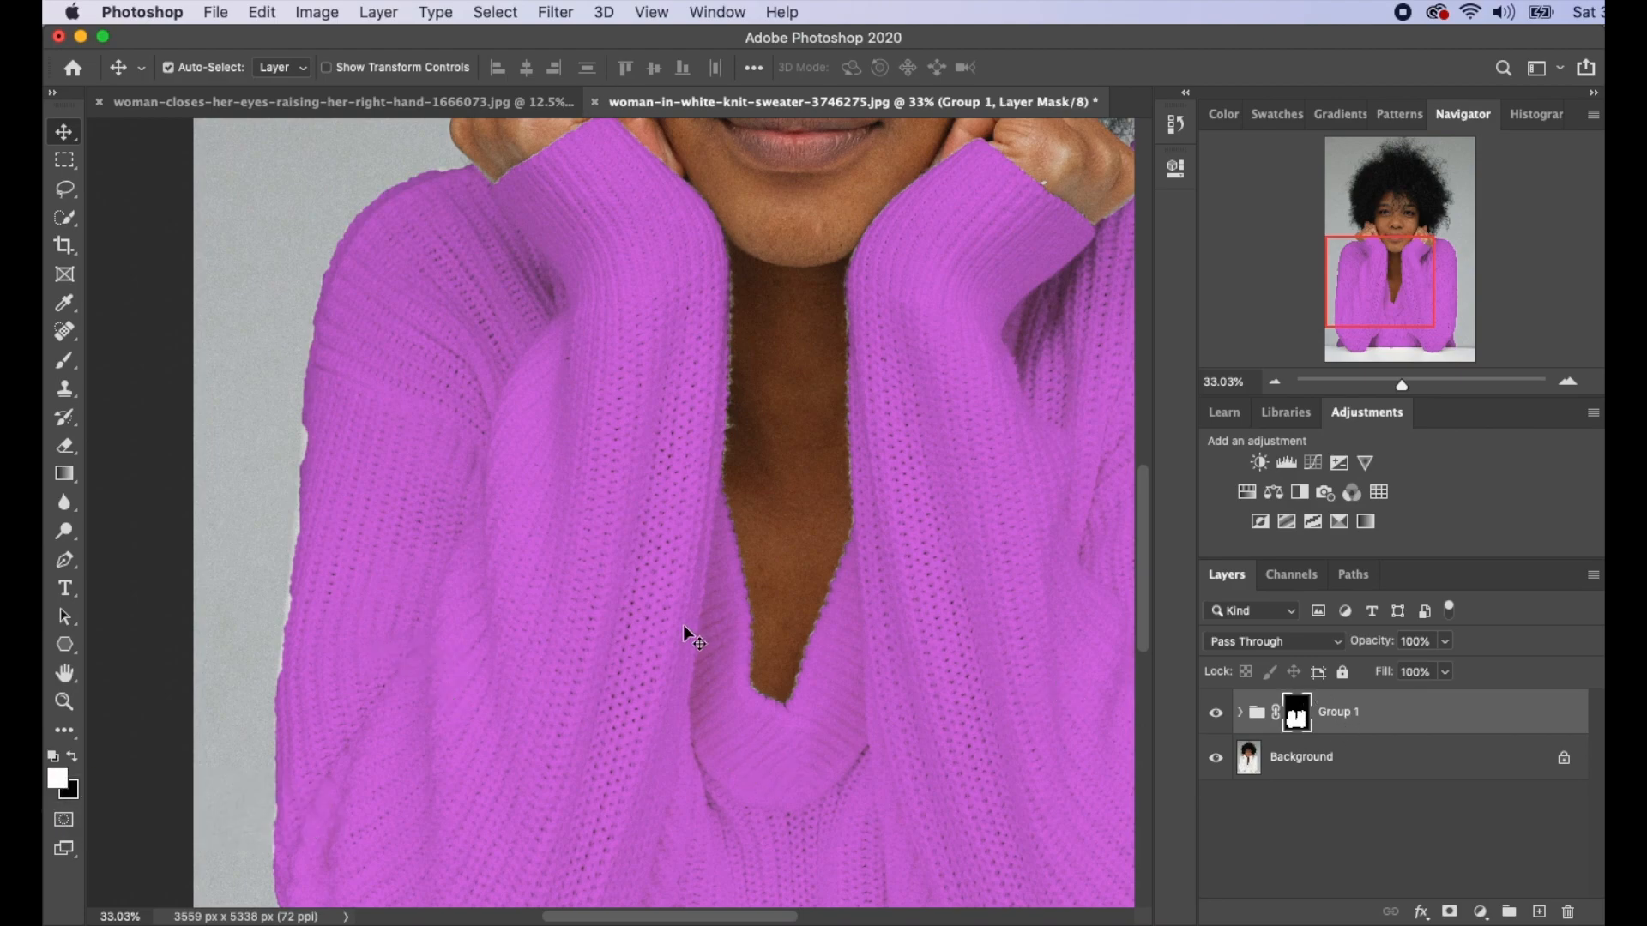
click(65, 364)
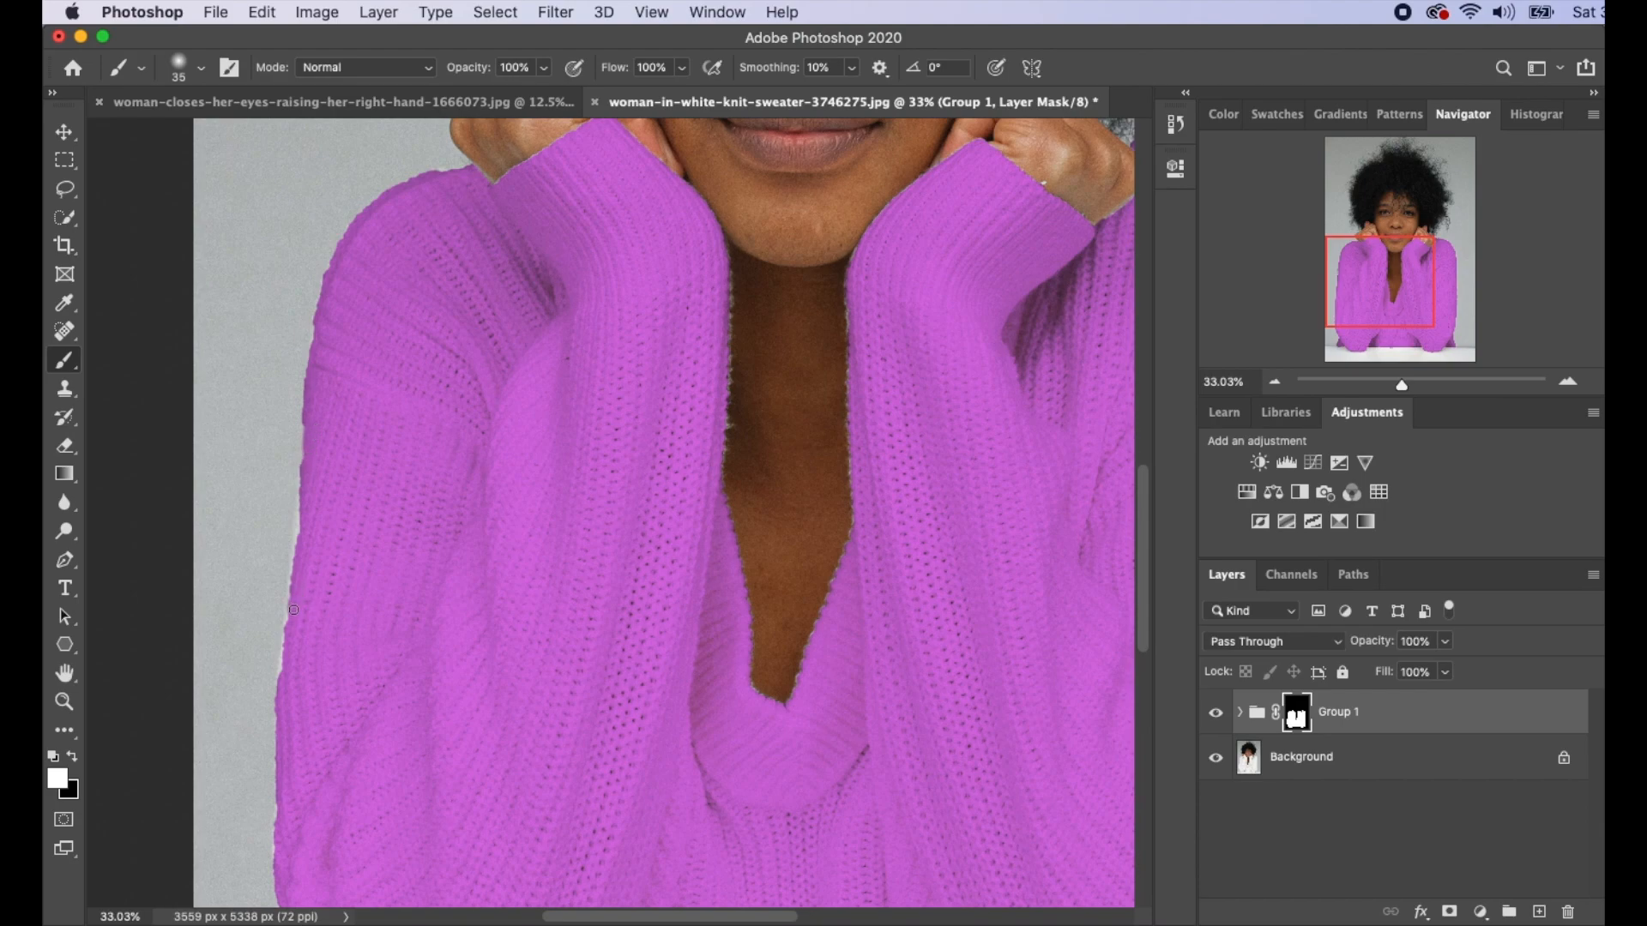
scroll(283, 669, down, 5)
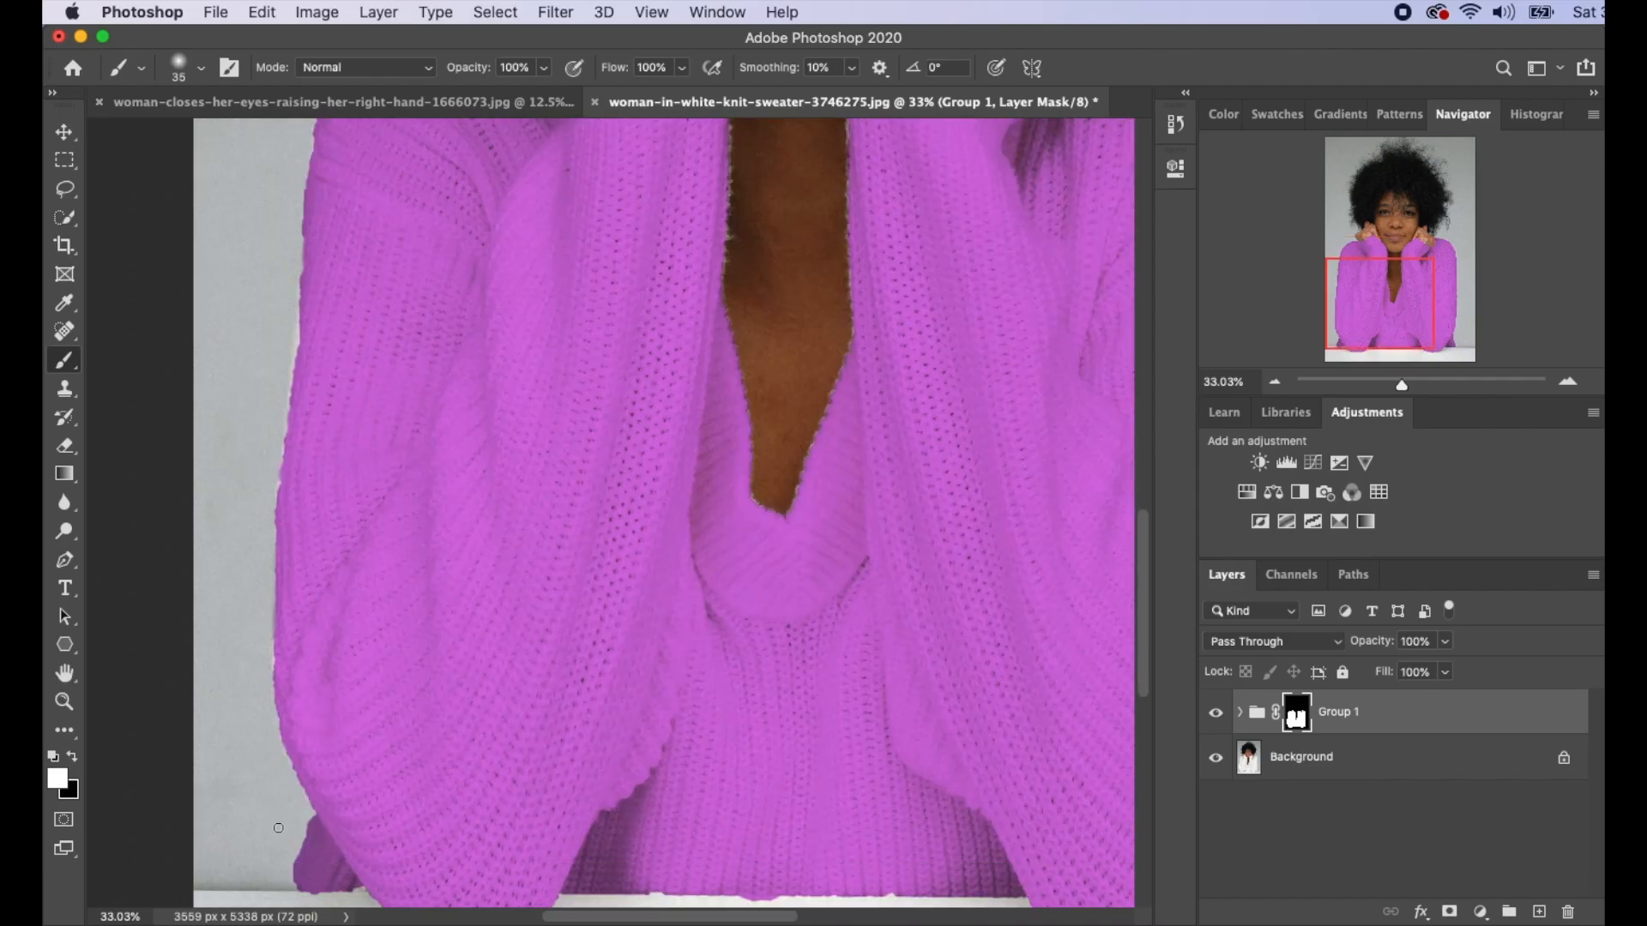
scroll(892, 729, up, 5)
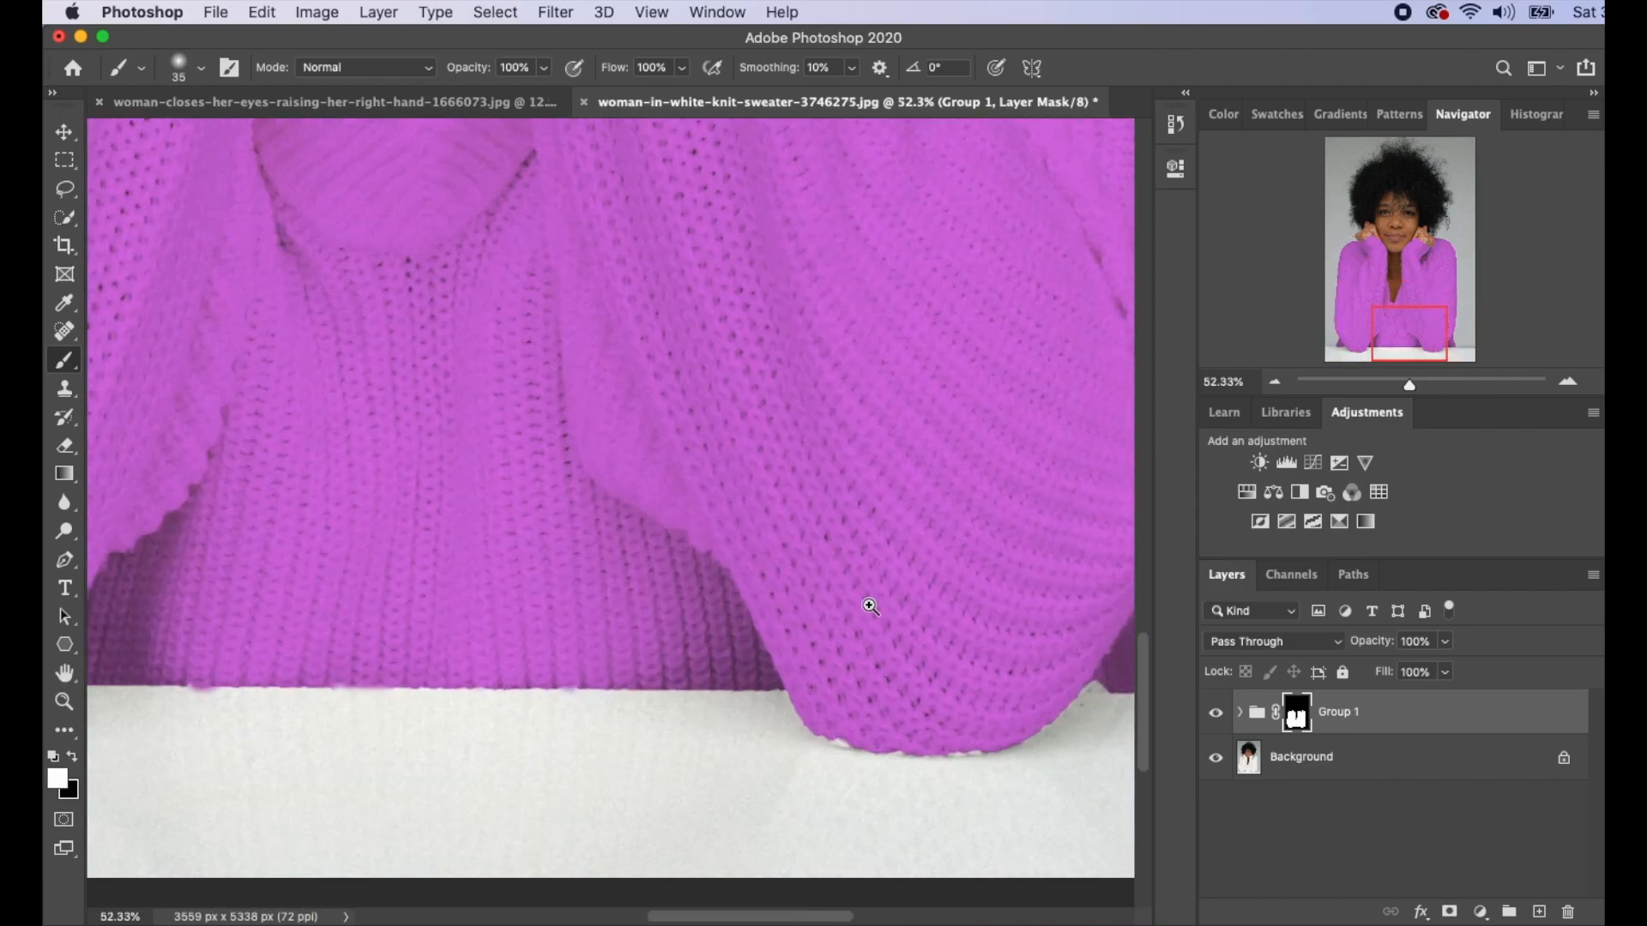
Step: Paint white on the group mask to clean up the sweater's bottom edge around the right elbow on the table
scroll(823, 686, right, 3)
drag(808, 696, 1040, 694)
scroll(908, 481, up, 3)
scroll(909, 481, down, 5)
Step: Paint white on the group mask along both sides of the V-neckline to cover the uncolored knit edges up to the chin
mouse_move(540, 531)
mouse_down()
mouse_move(608, 465)
mouse_move(590, 531)
mouse_move(649, 360)
mouse_move(643, 156)
mouse_up()
drag(512, 227, 509, 331)
scroll(518, 397, up, 4)
mouse_move(552, 437)
mouse_down()
mouse_move(552, 592)
mouse_move(605, 690)
mouse_up()
drag(525, 377, 520, 345)
scroll(506, 257, up, 5)
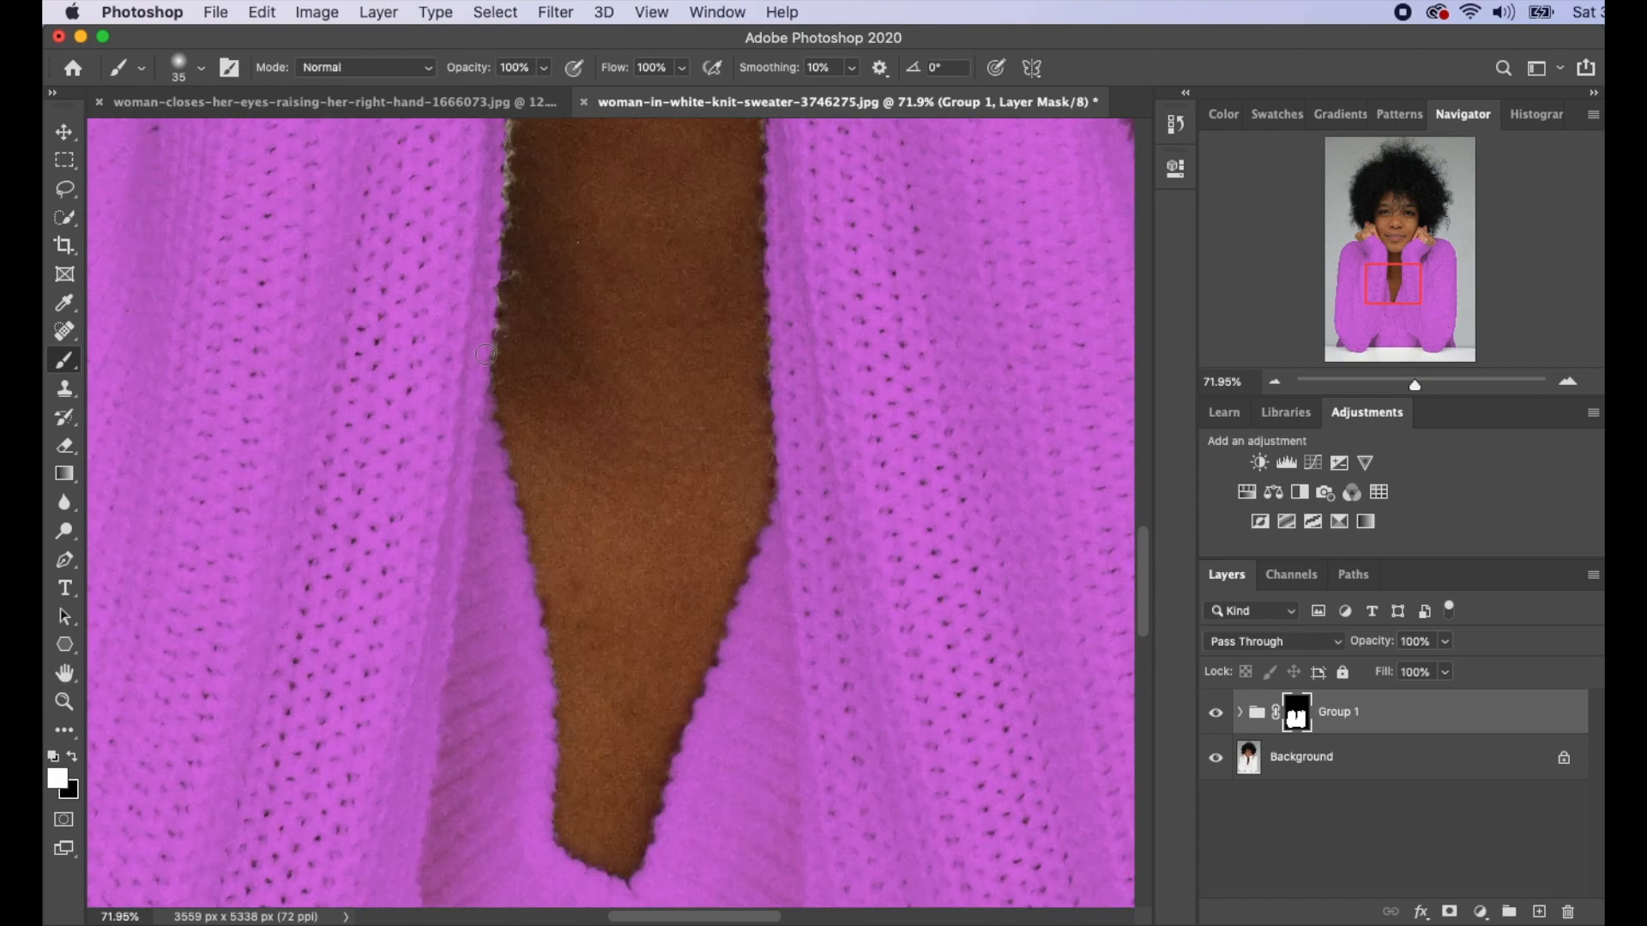
scroll(506, 224, up, 2)
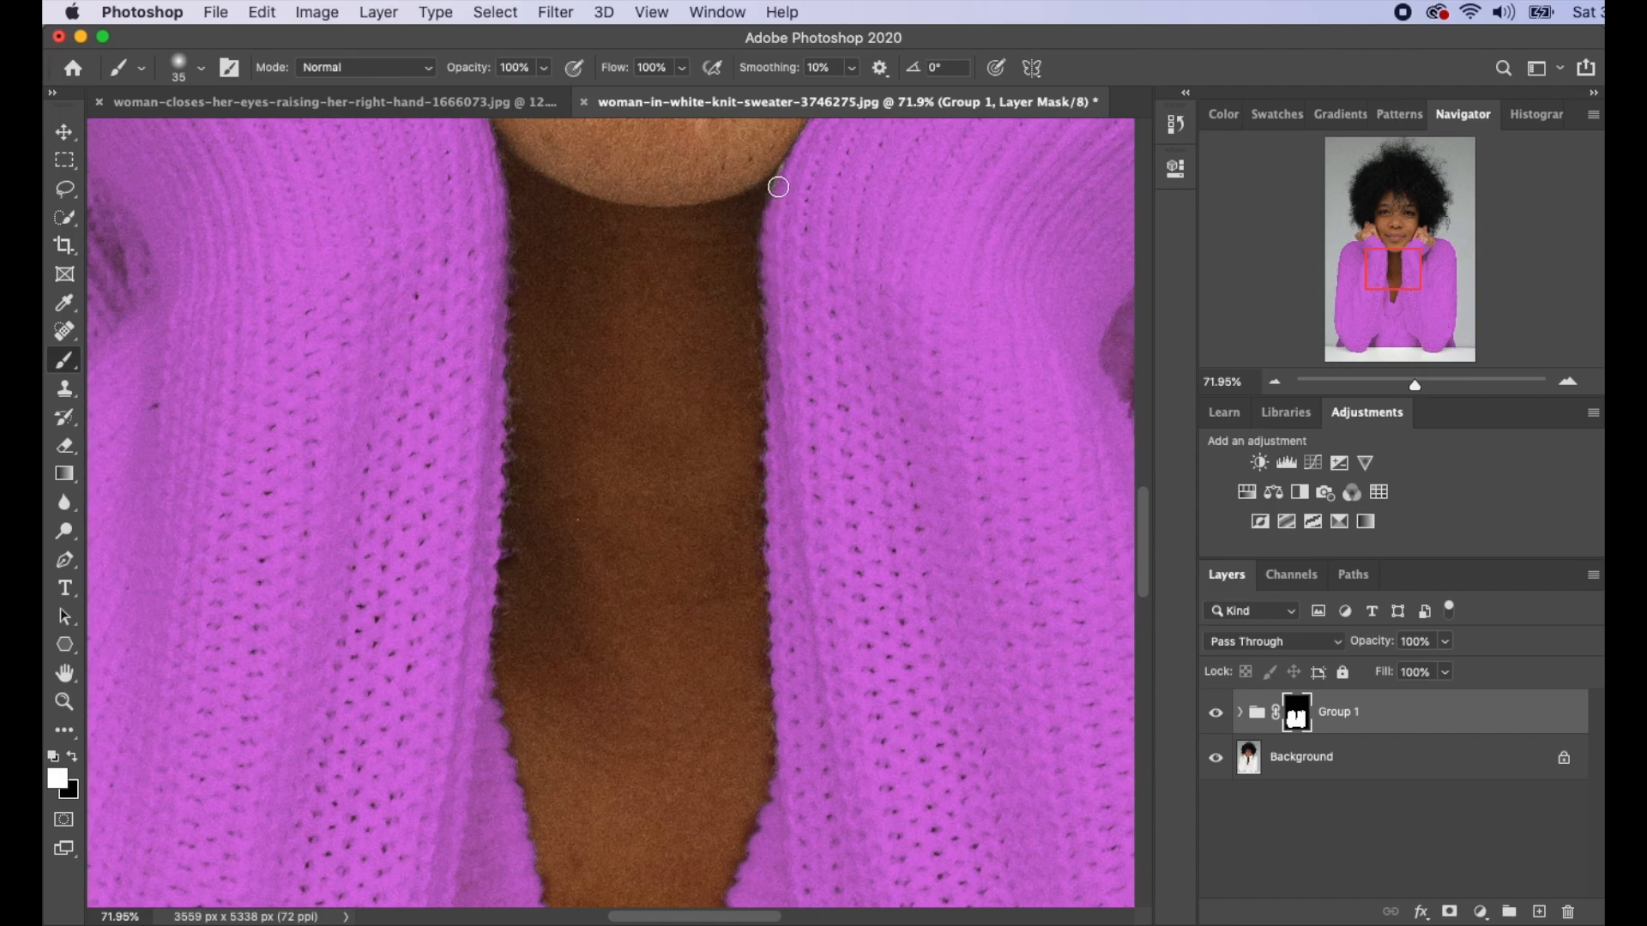
Step: Reduce the brush to size 30 and paint black on the group mask along the sweater's bottom edge to remove purple spilling onto the table
scroll(772, 176, up, 3)
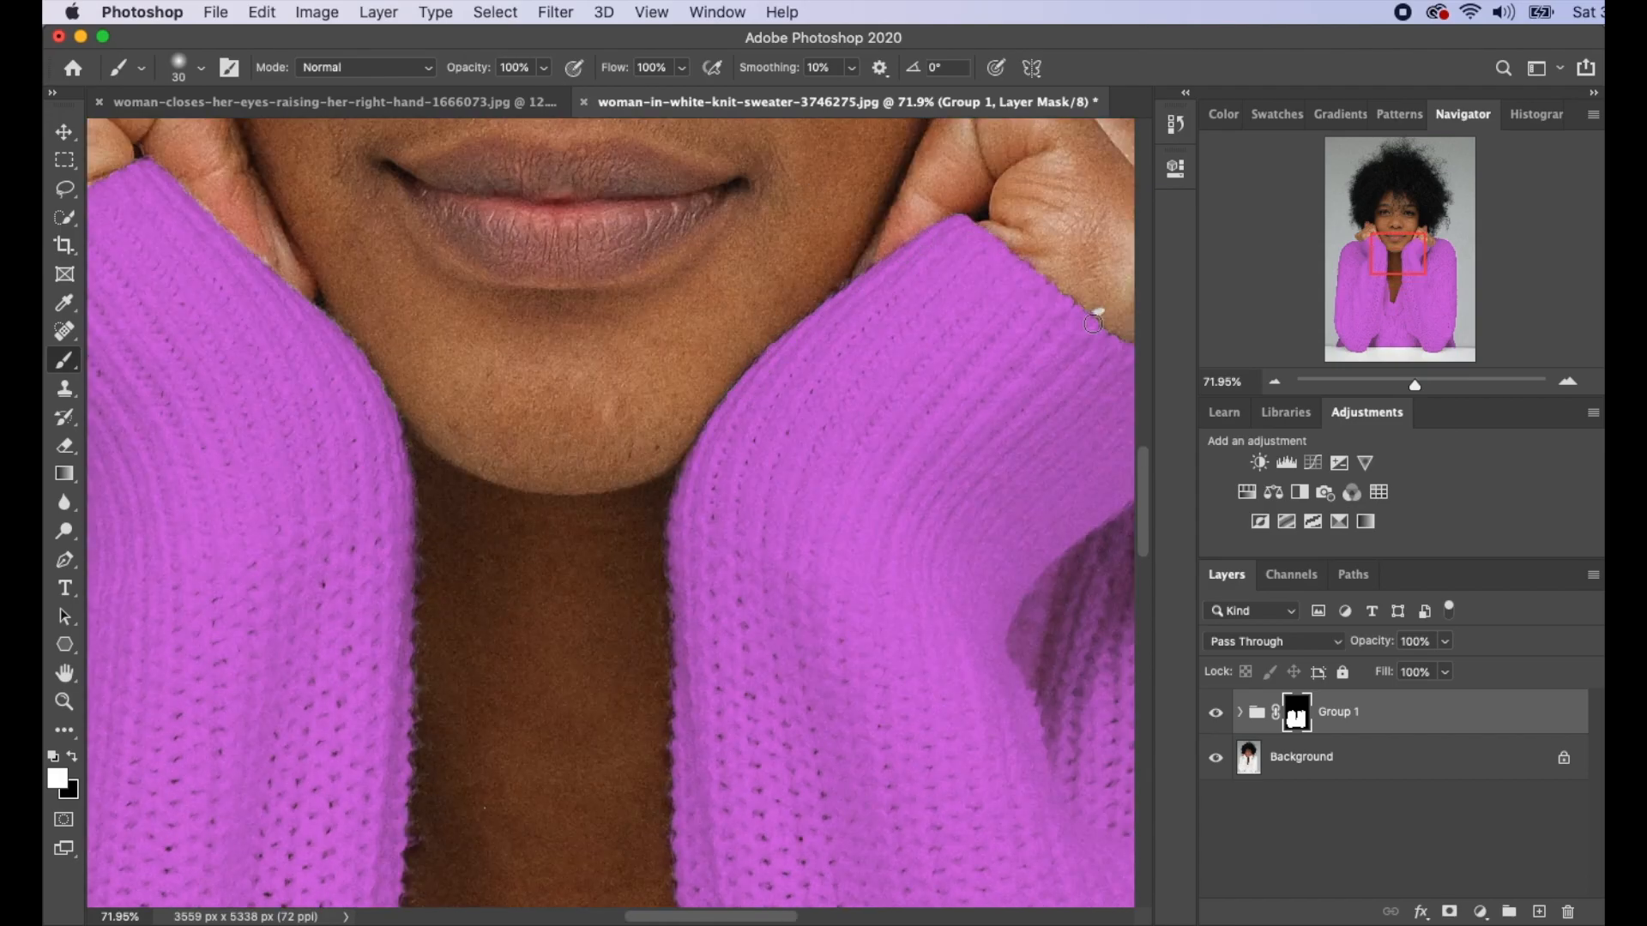
key(bracketleft)
scroll(986, 343, right, 3)
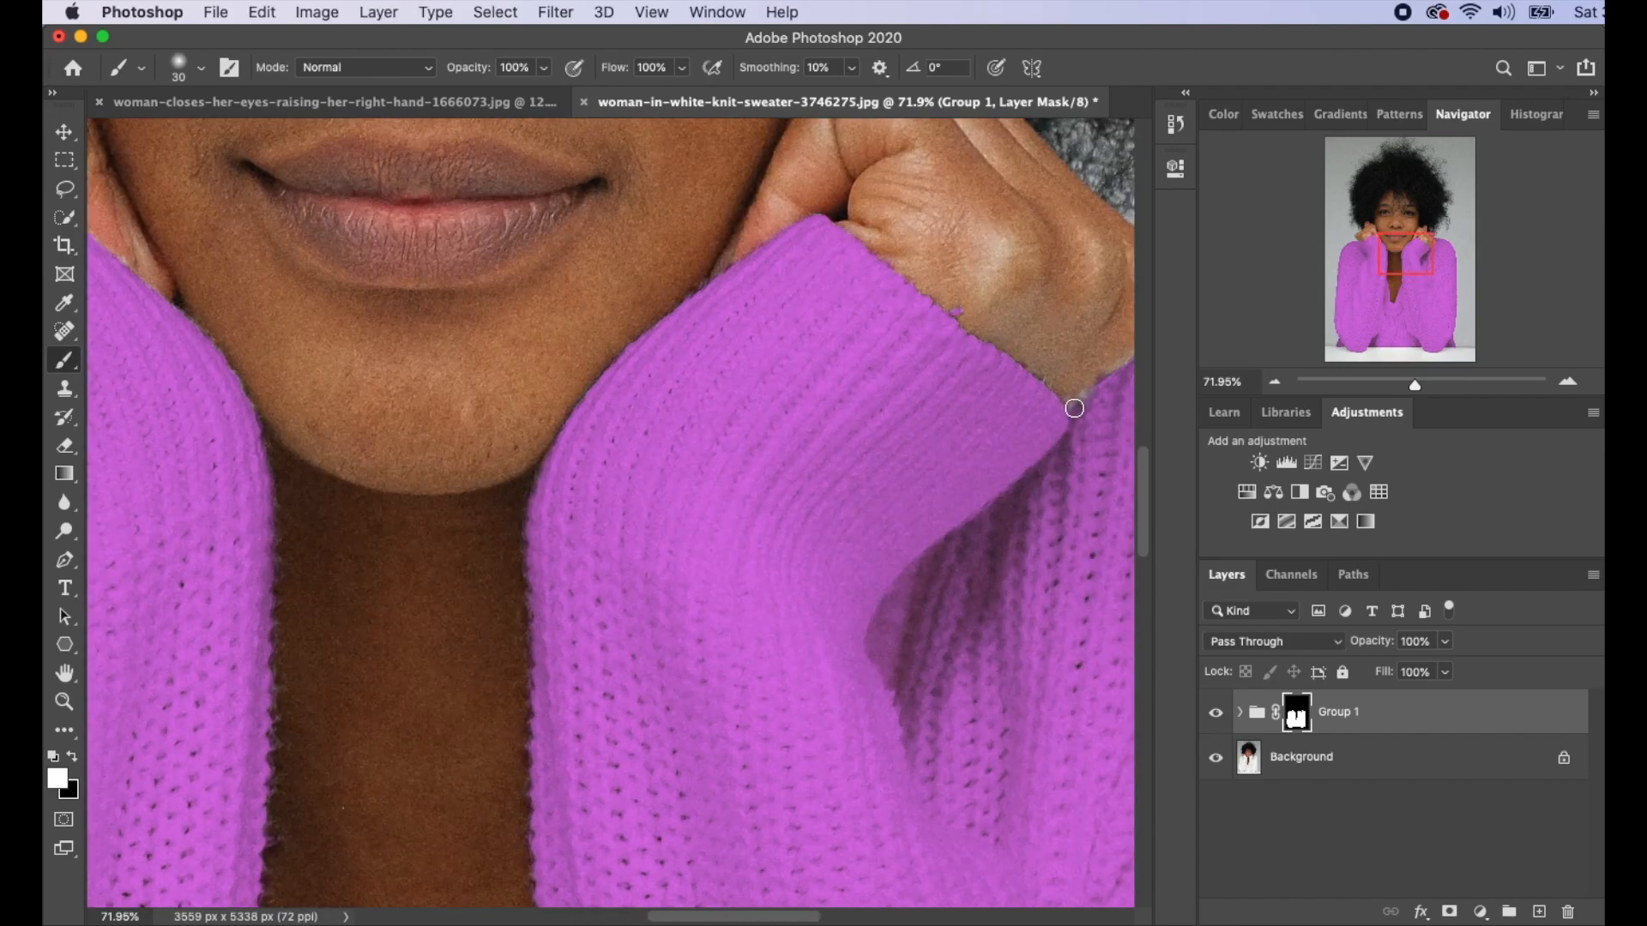
scroll(1057, 448, right, 2)
scroll(351, 600, up, 5)
scroll(352, 600, left, 7)
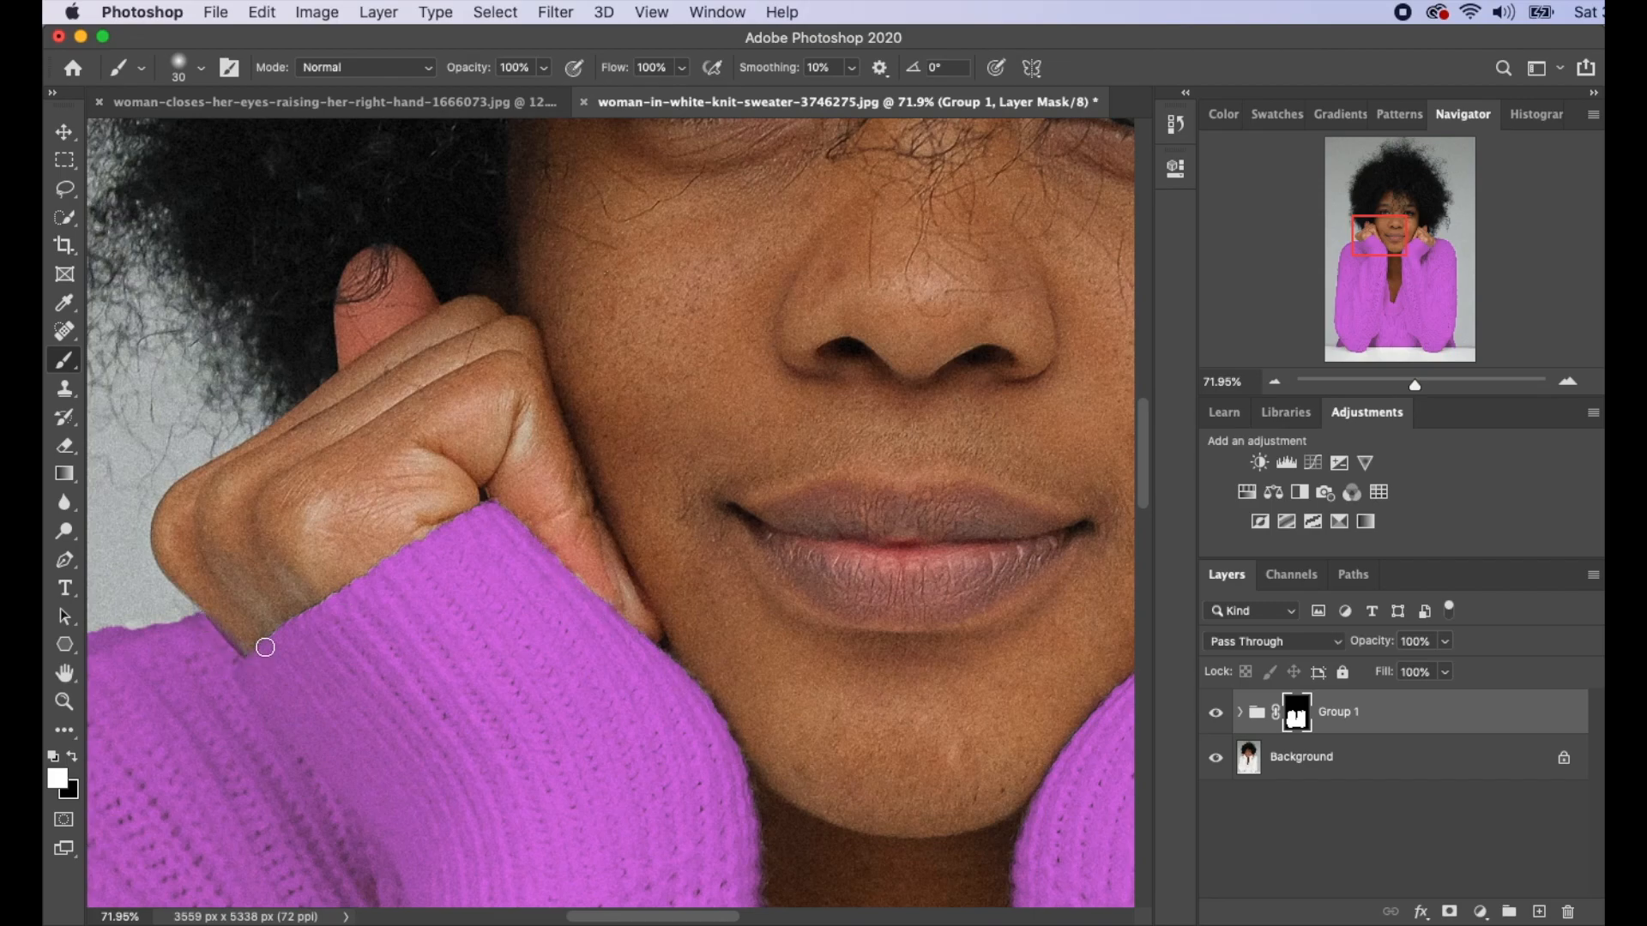
scroll(656, 603, down, 10)
key(x)
drag(683, 620, 652, 620)
key(x)
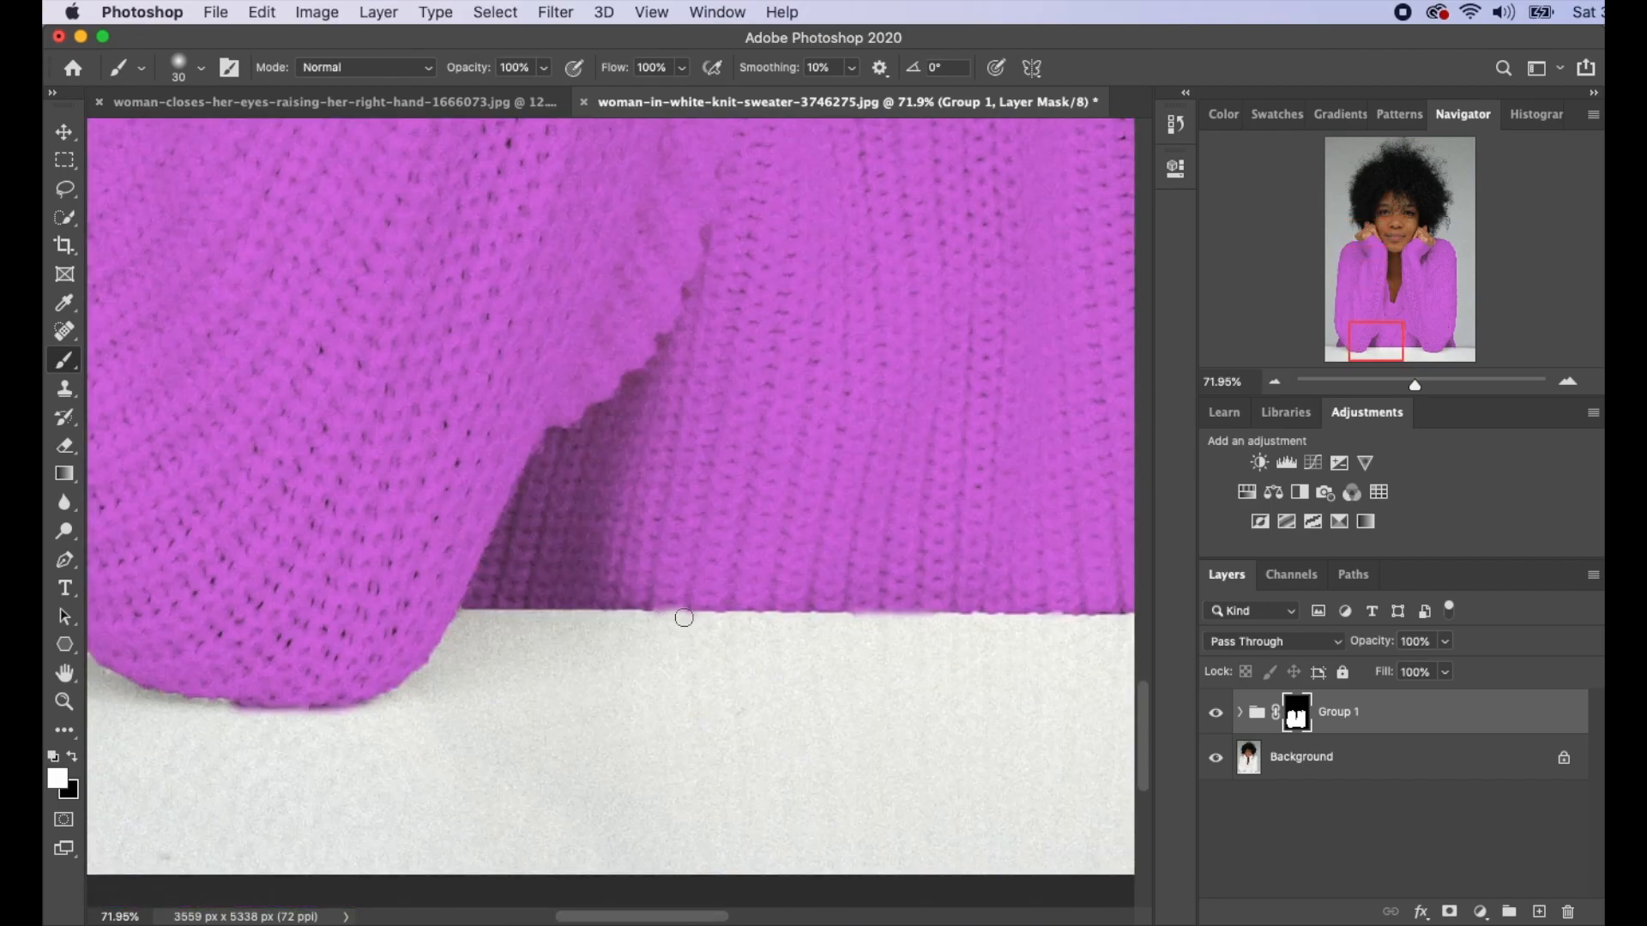
scroll(913, 614, right, 8)
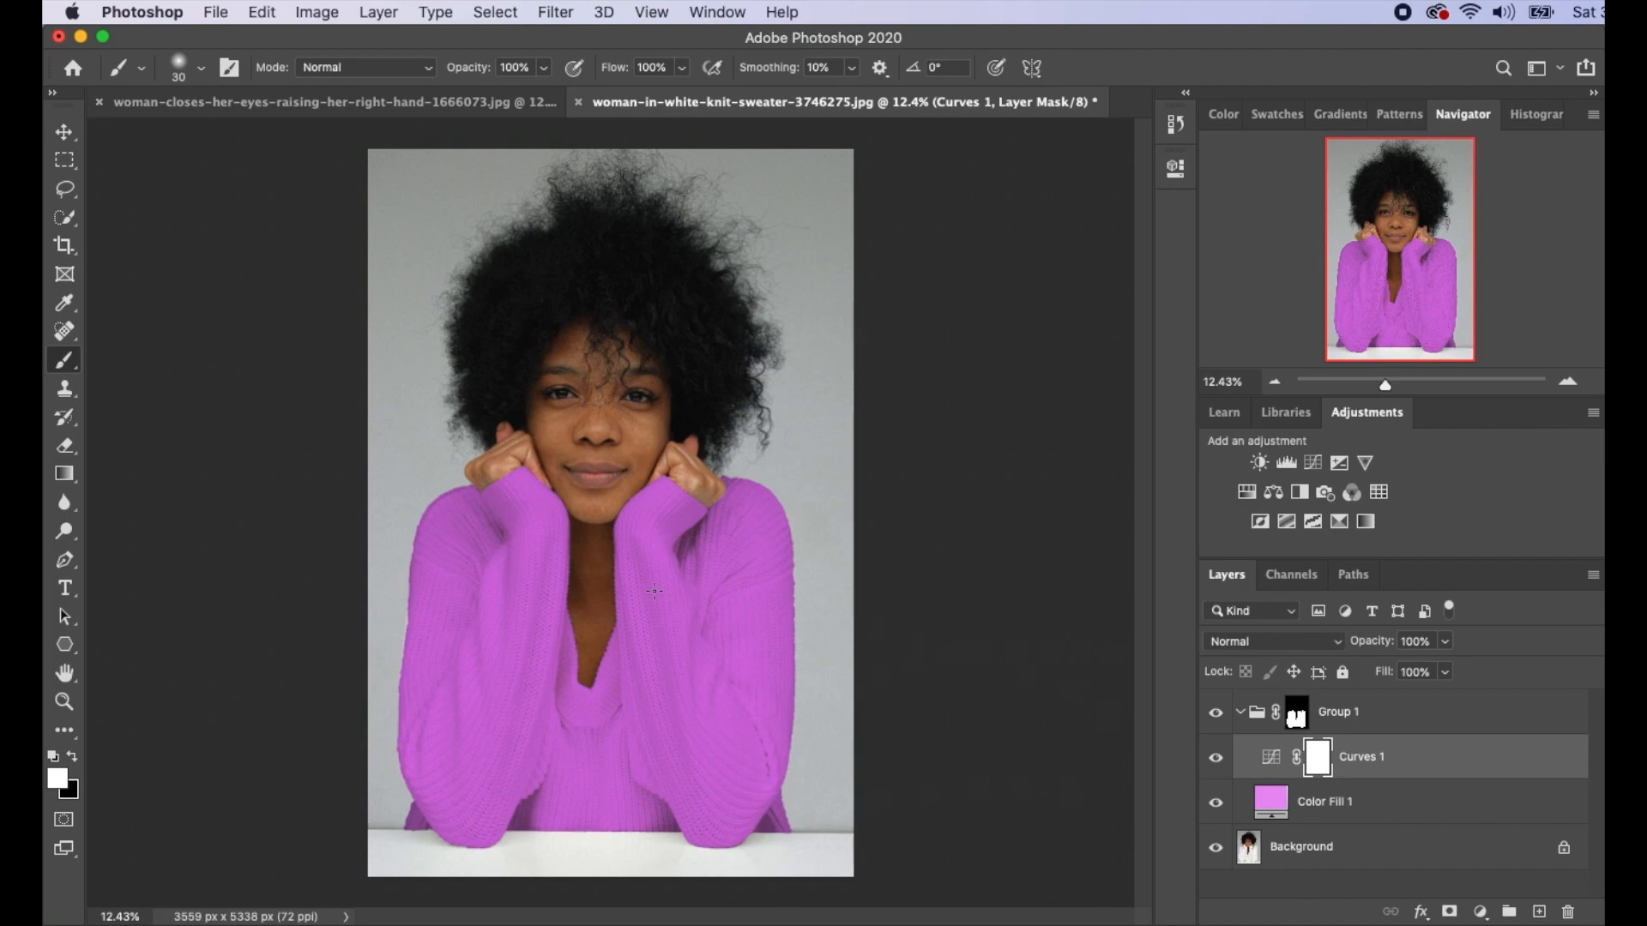
Step: Edit the Color Fill 1 color, trying blue, teal and green hues before setting the hue to yellow at 62°
click(1279, 806)
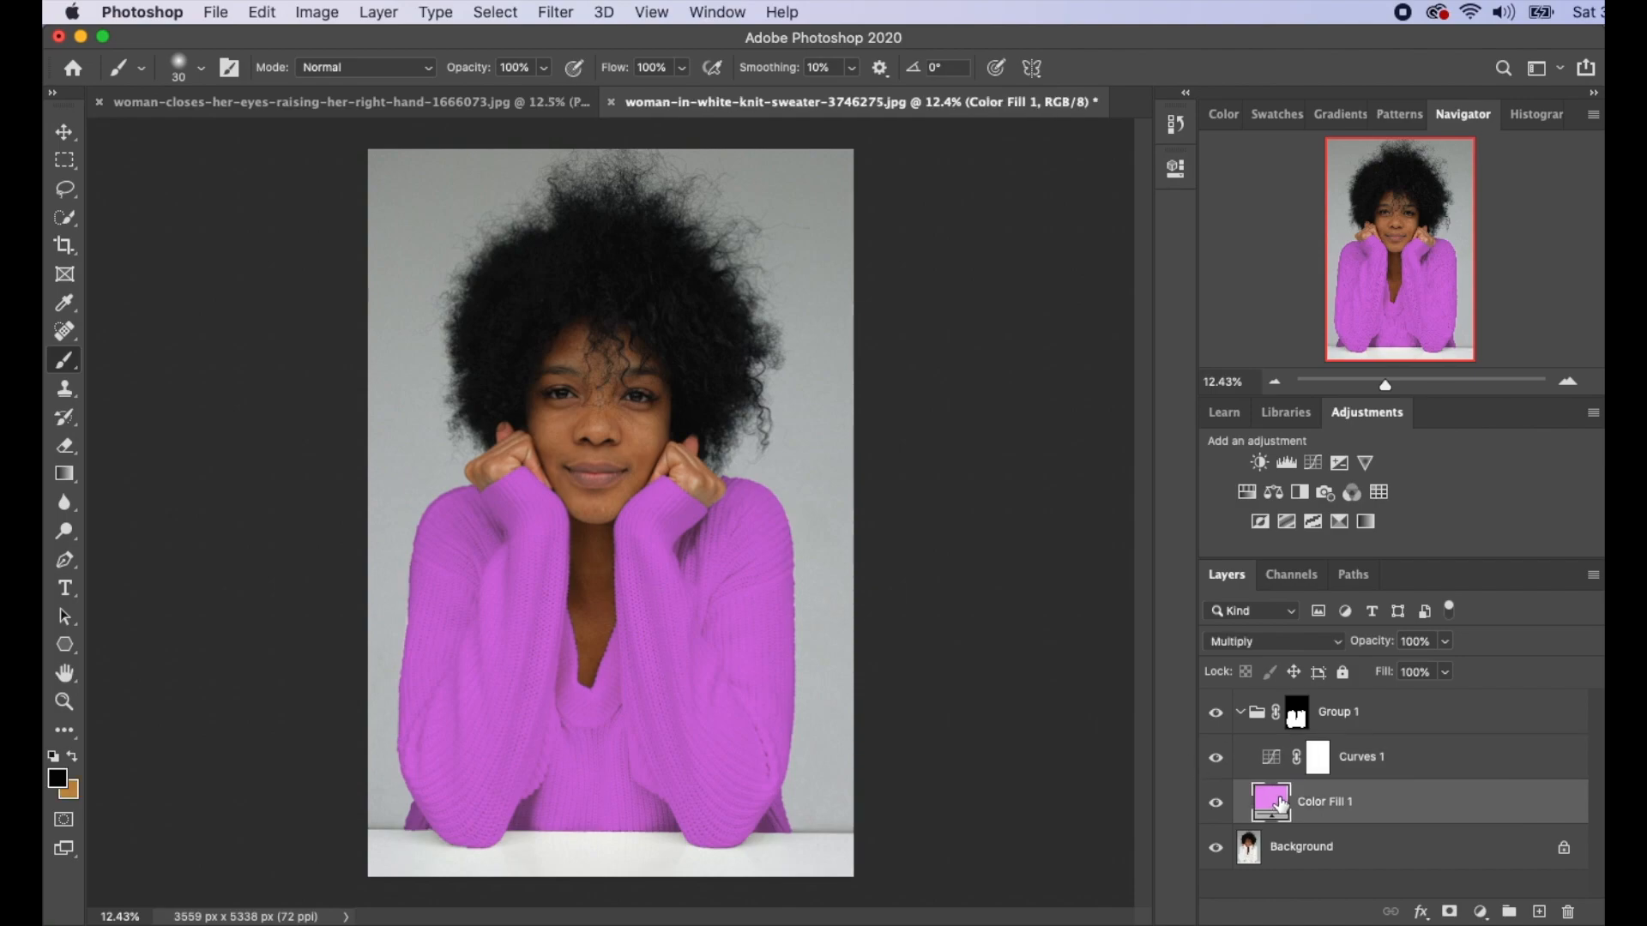
double_click(1279, 804)
drag(1142, 262, 1138, 352)
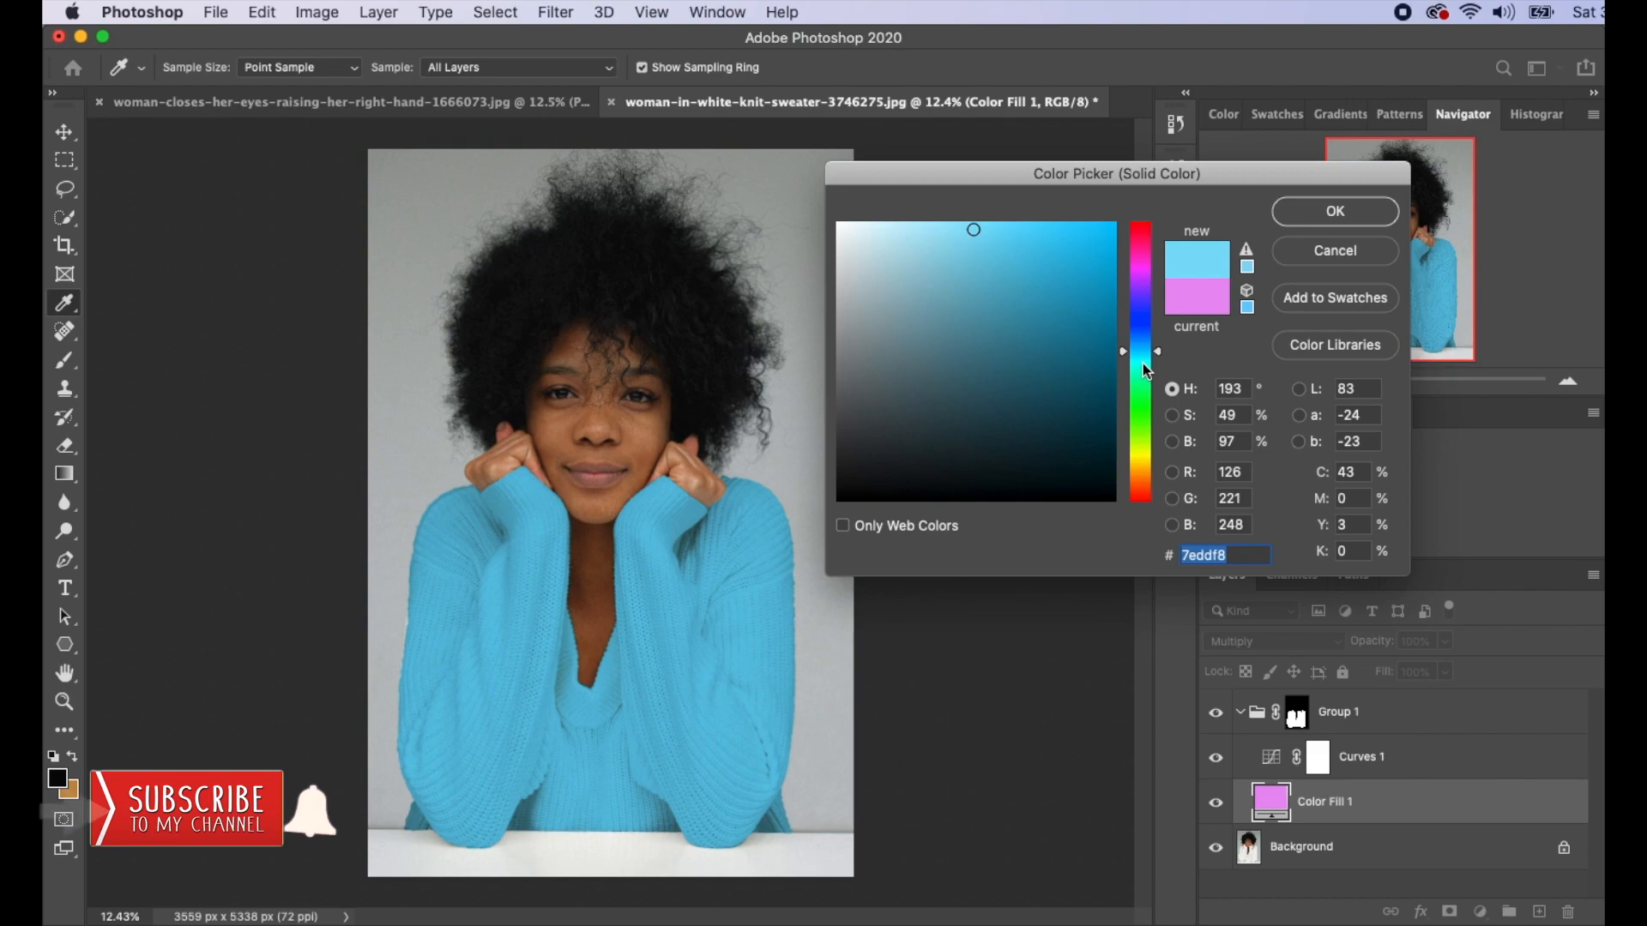
drag(1147, 369, 1145, 501)
click(1141, 372)
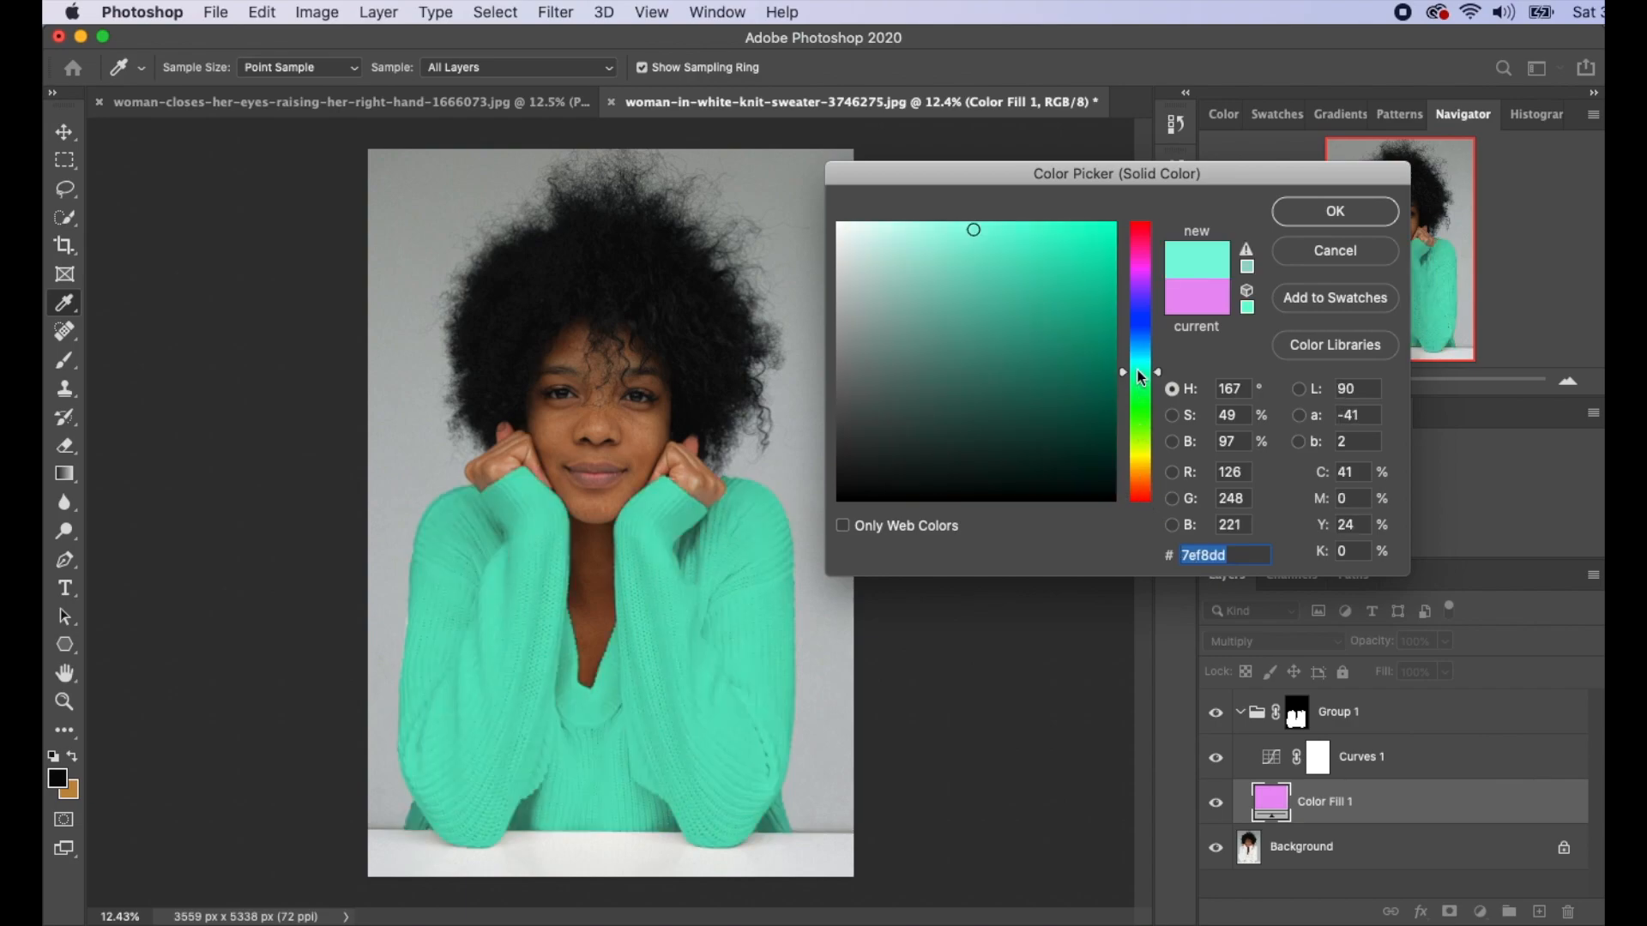
drag(1145, 227, 1142, 405)
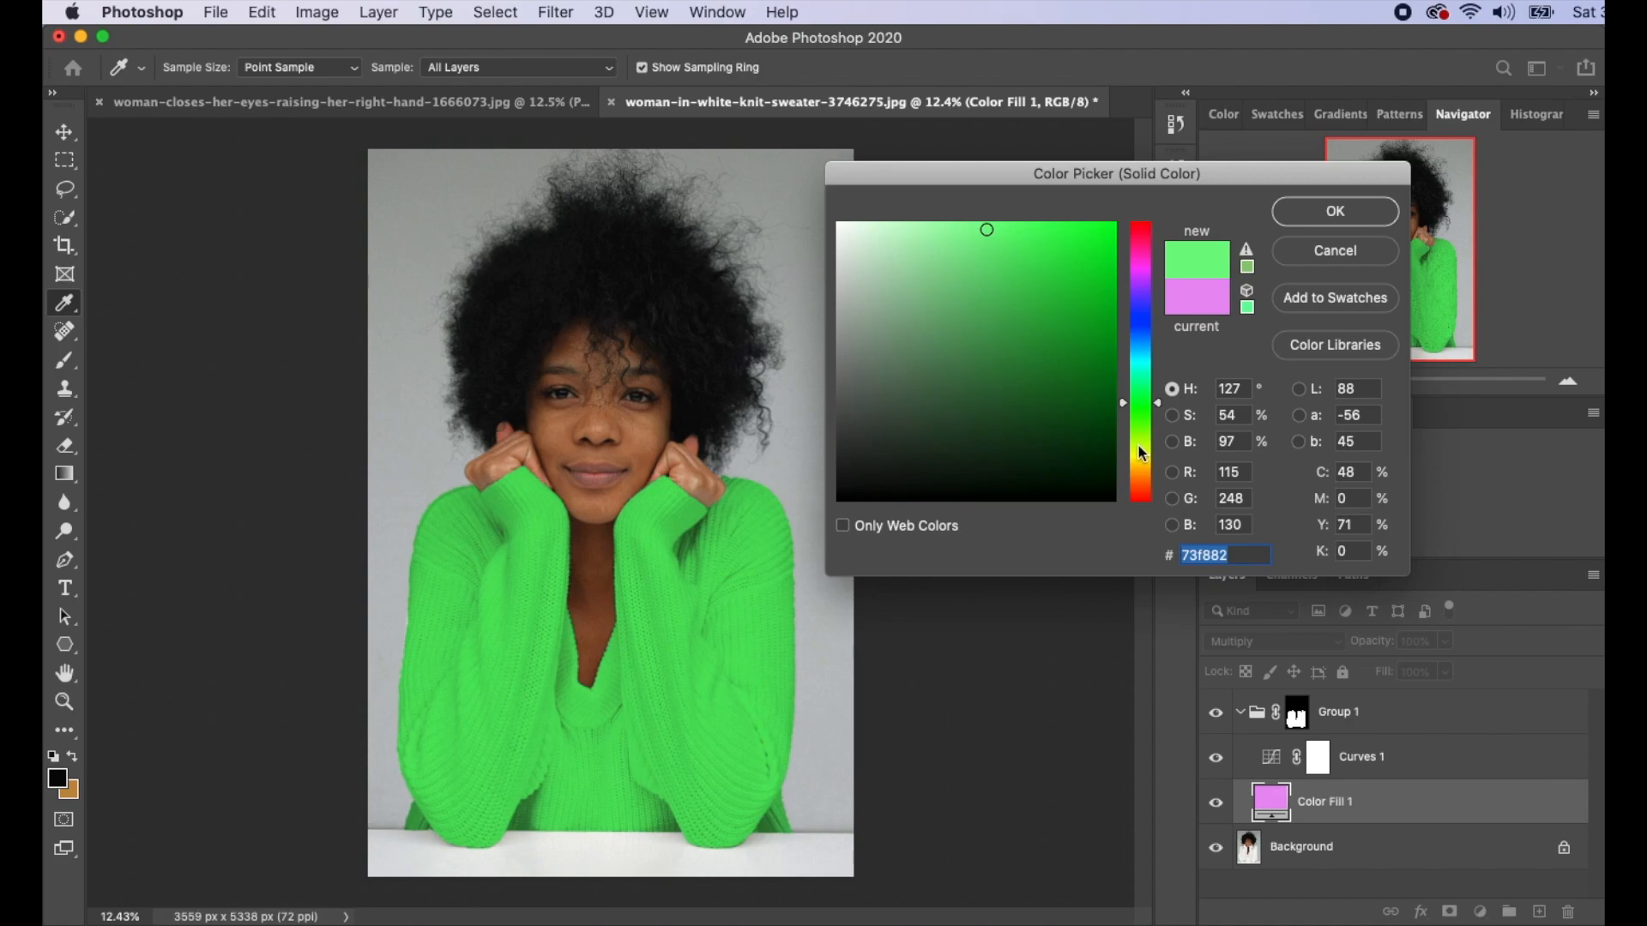
drag(1147, 438, 1144, 453)
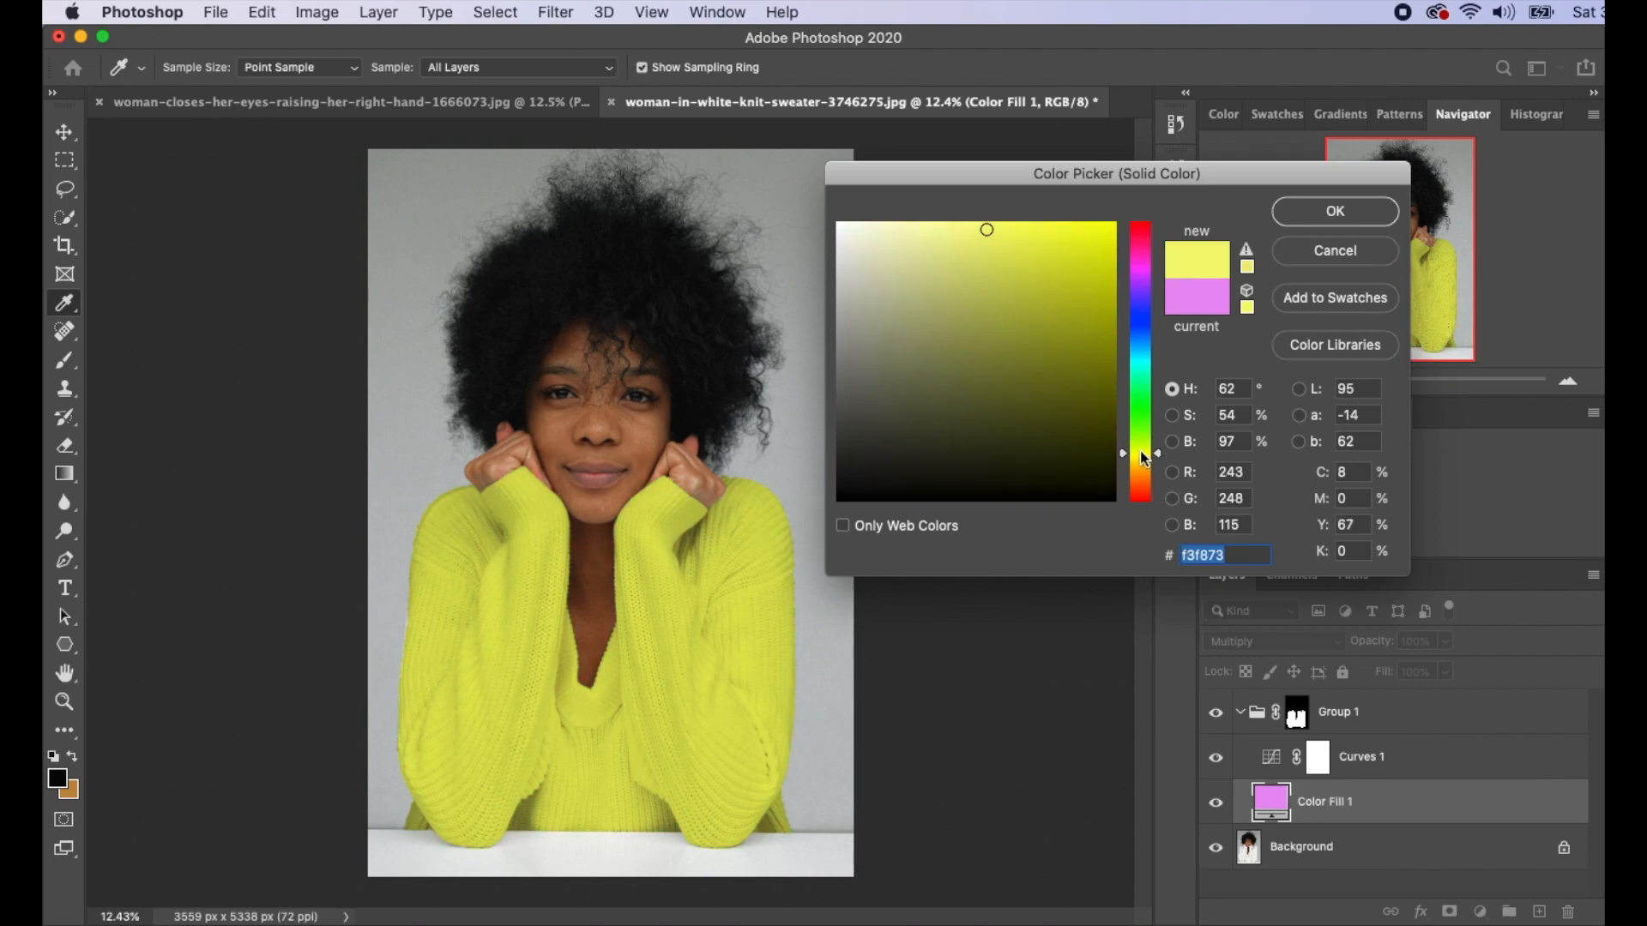
Step: Refine the yellow fill to 95% saturation and 95% brightness (#ebf30c) and apply the color
click(991, 228)
click(1078, 229)
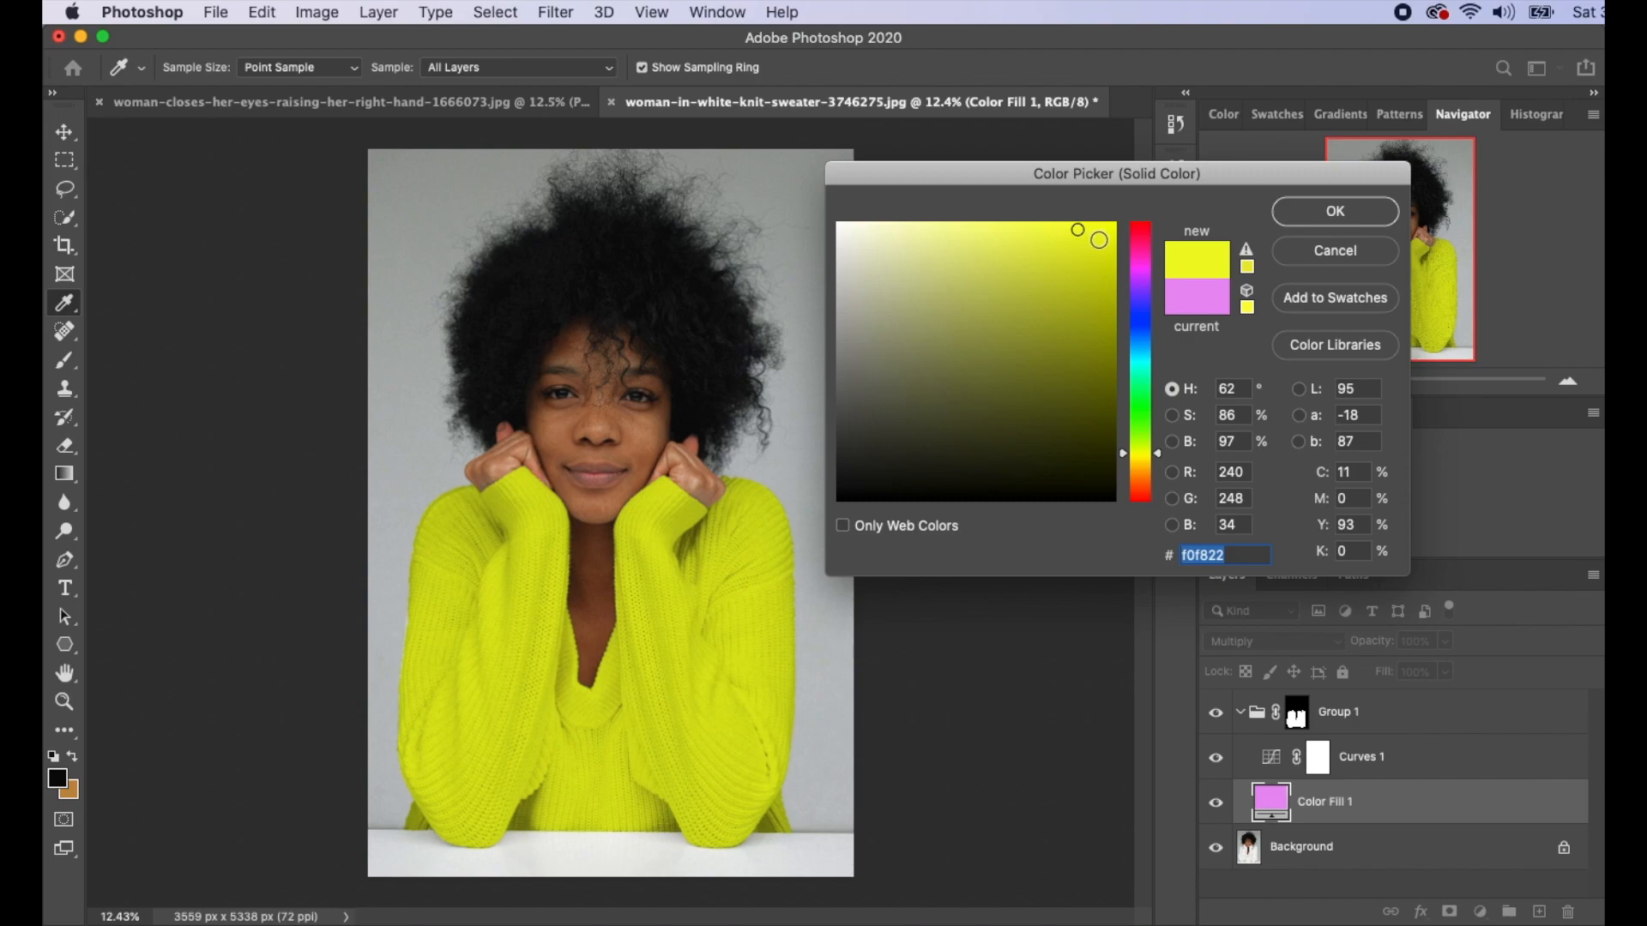
click(1105, 241)
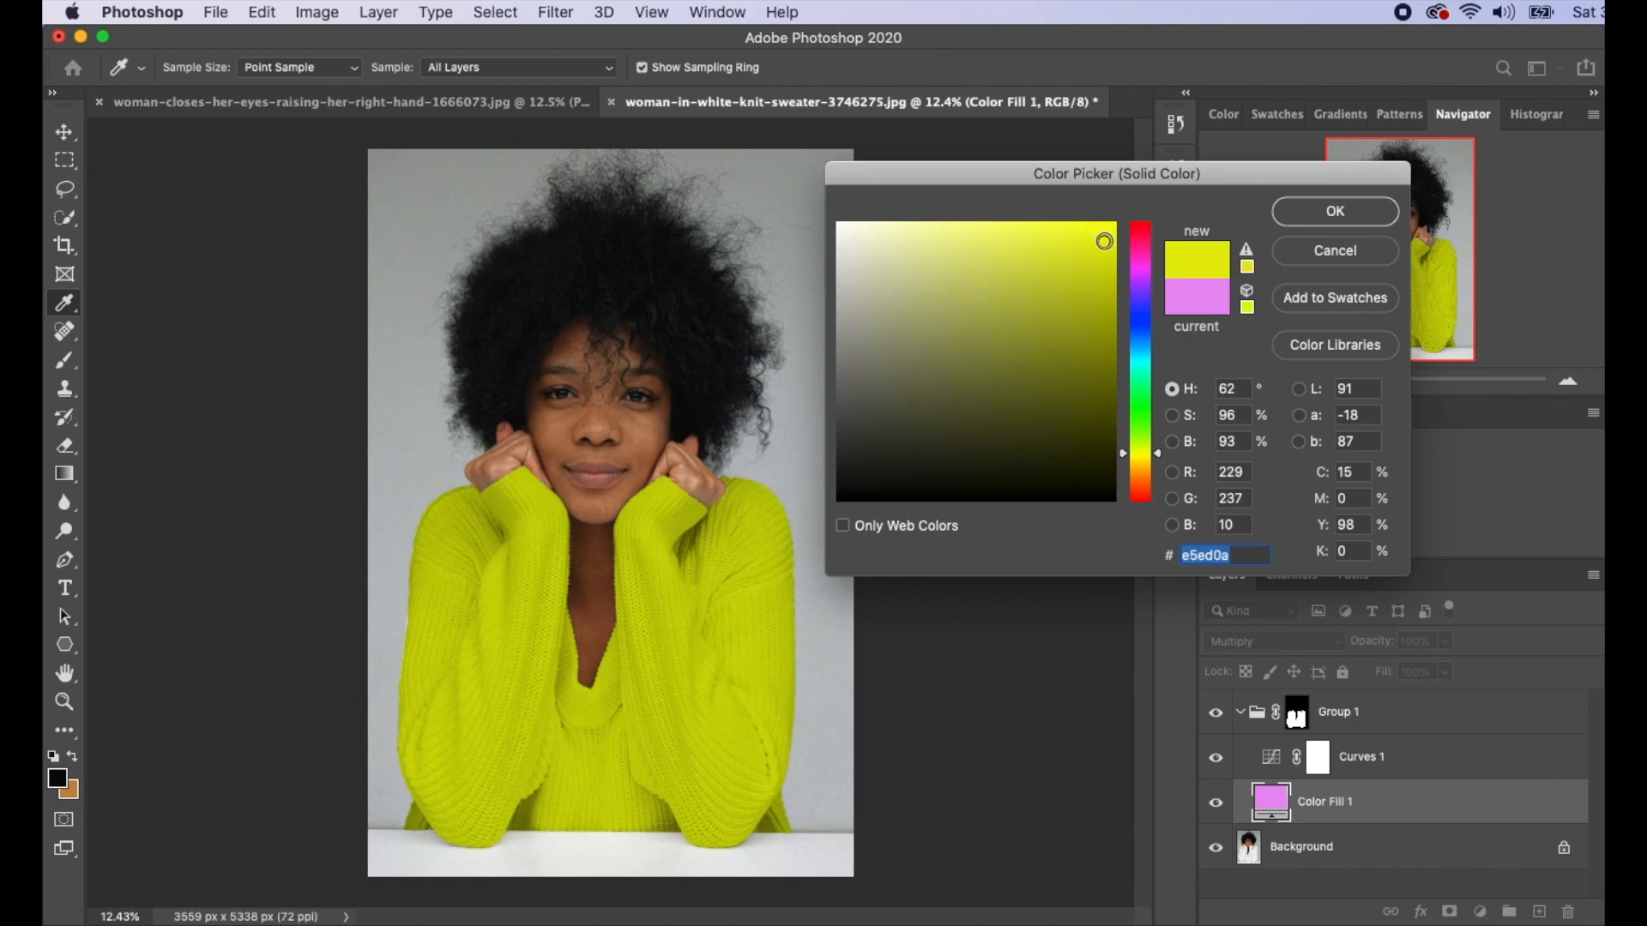
click(1104, 233)
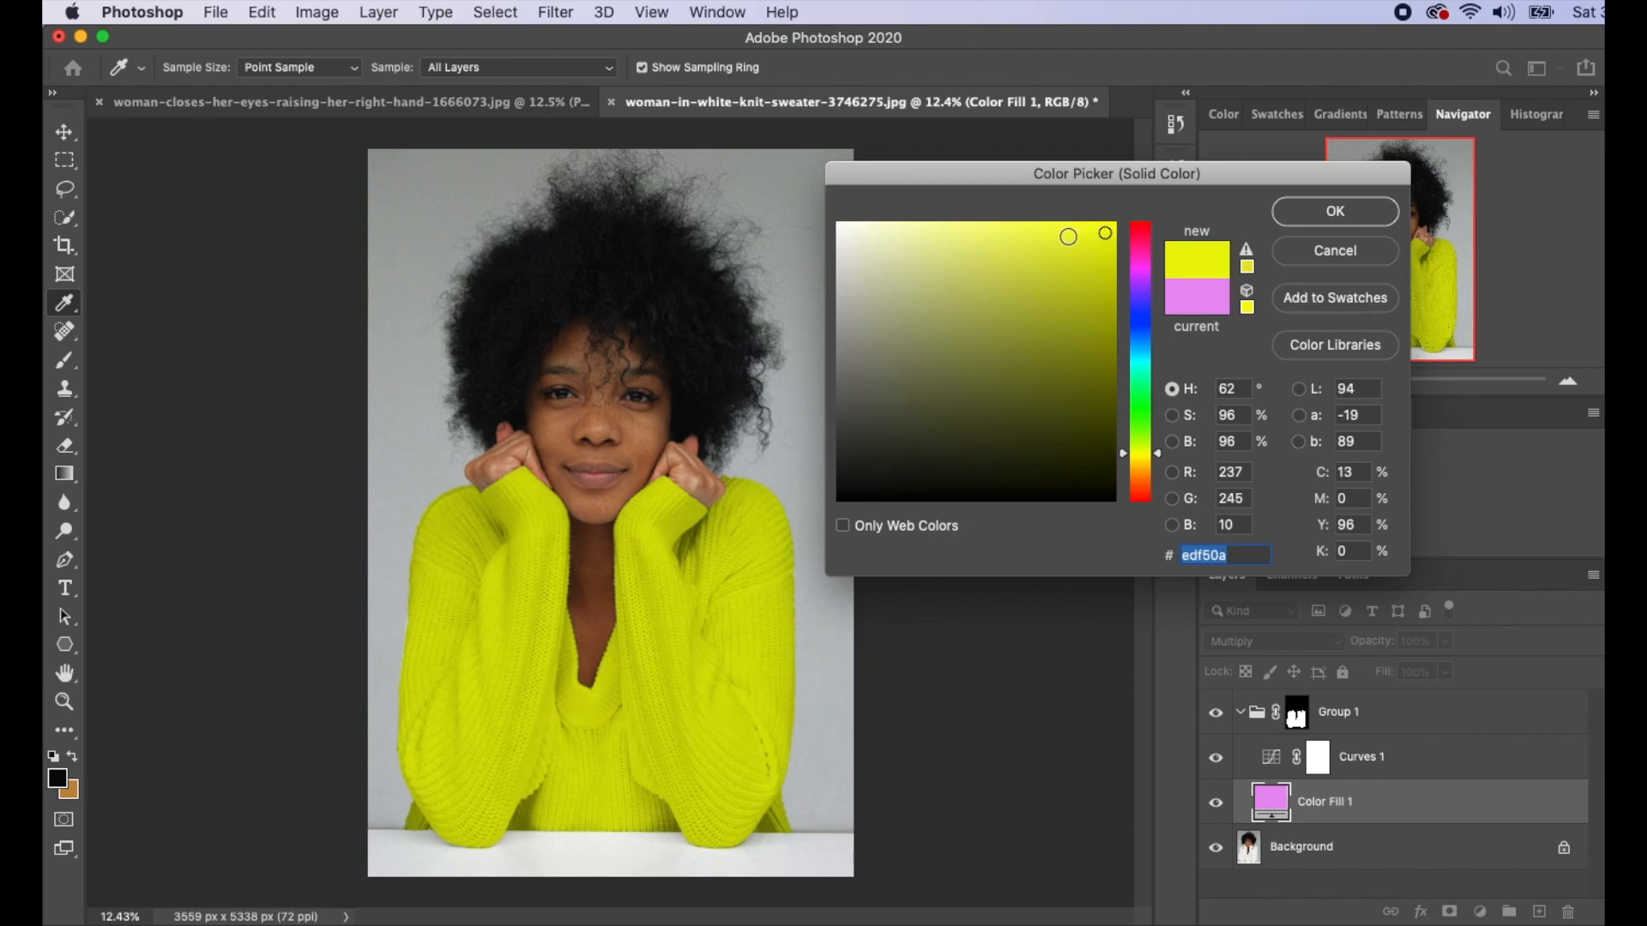
click(1047, 236)
click(1014, 236)
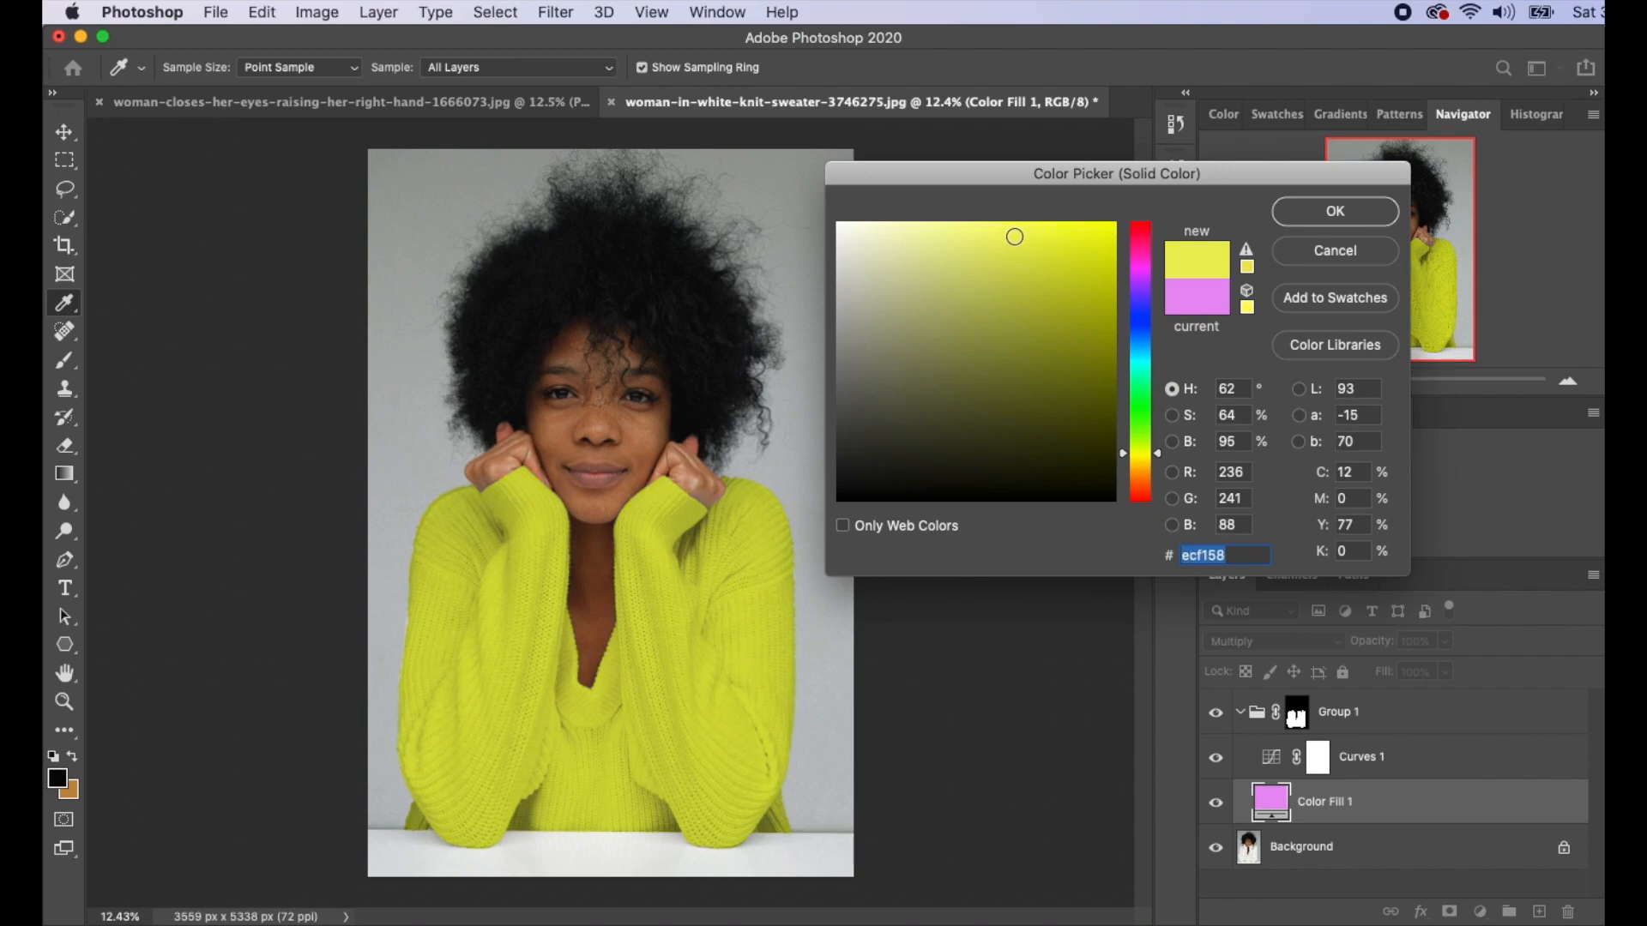
click(1102, 235)
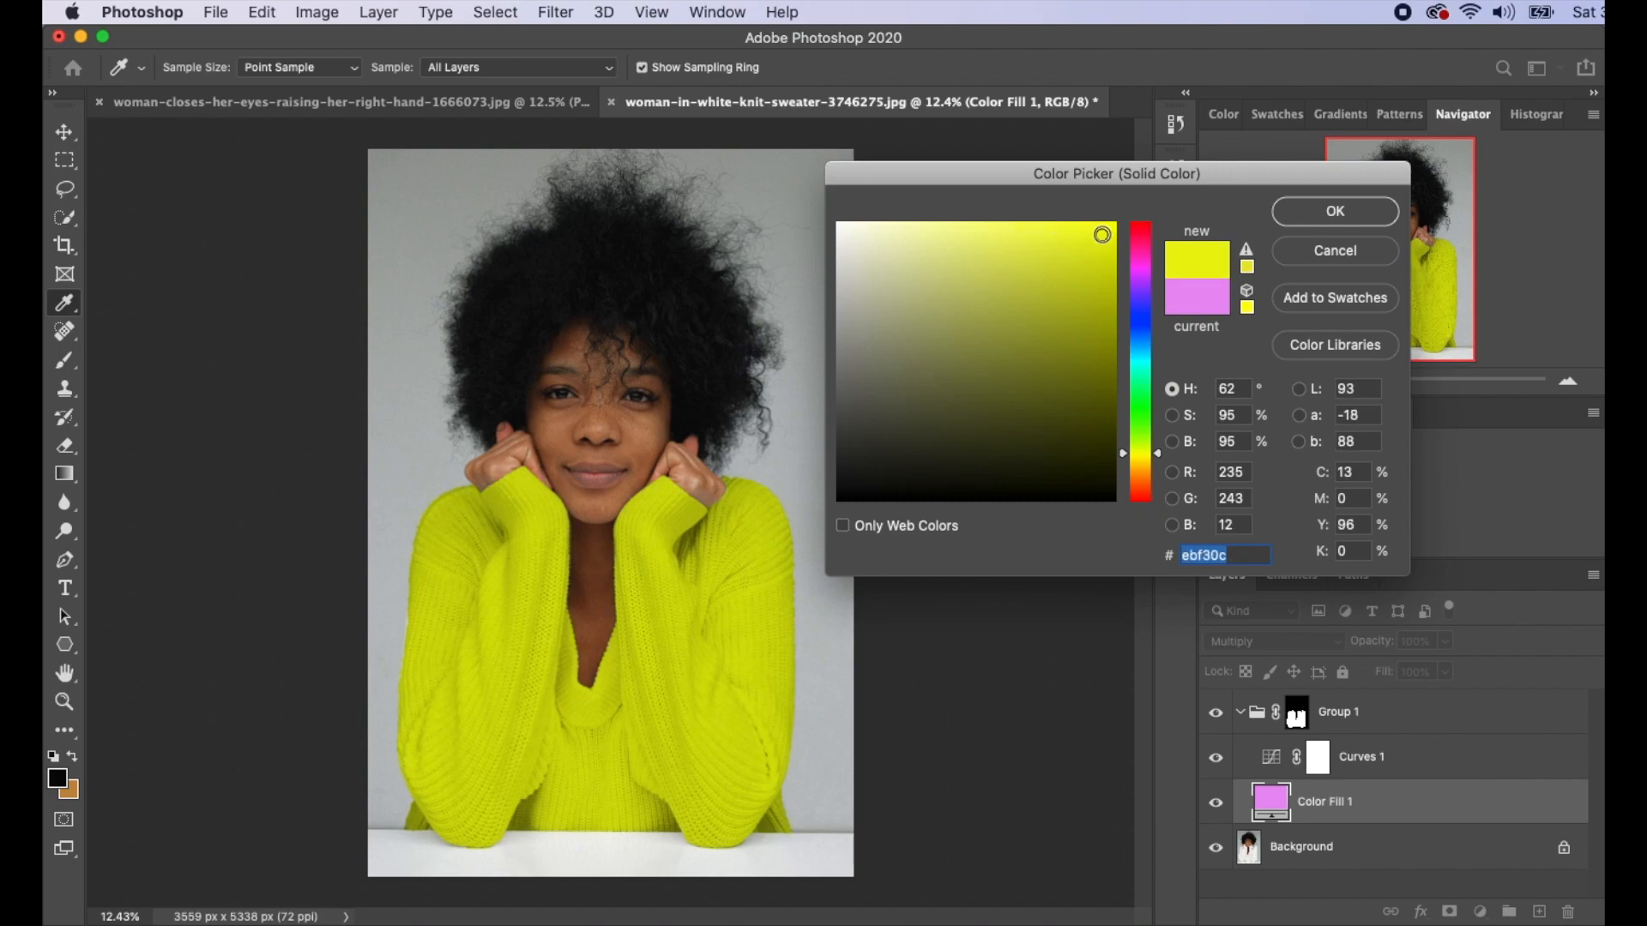
click(1335, 212)
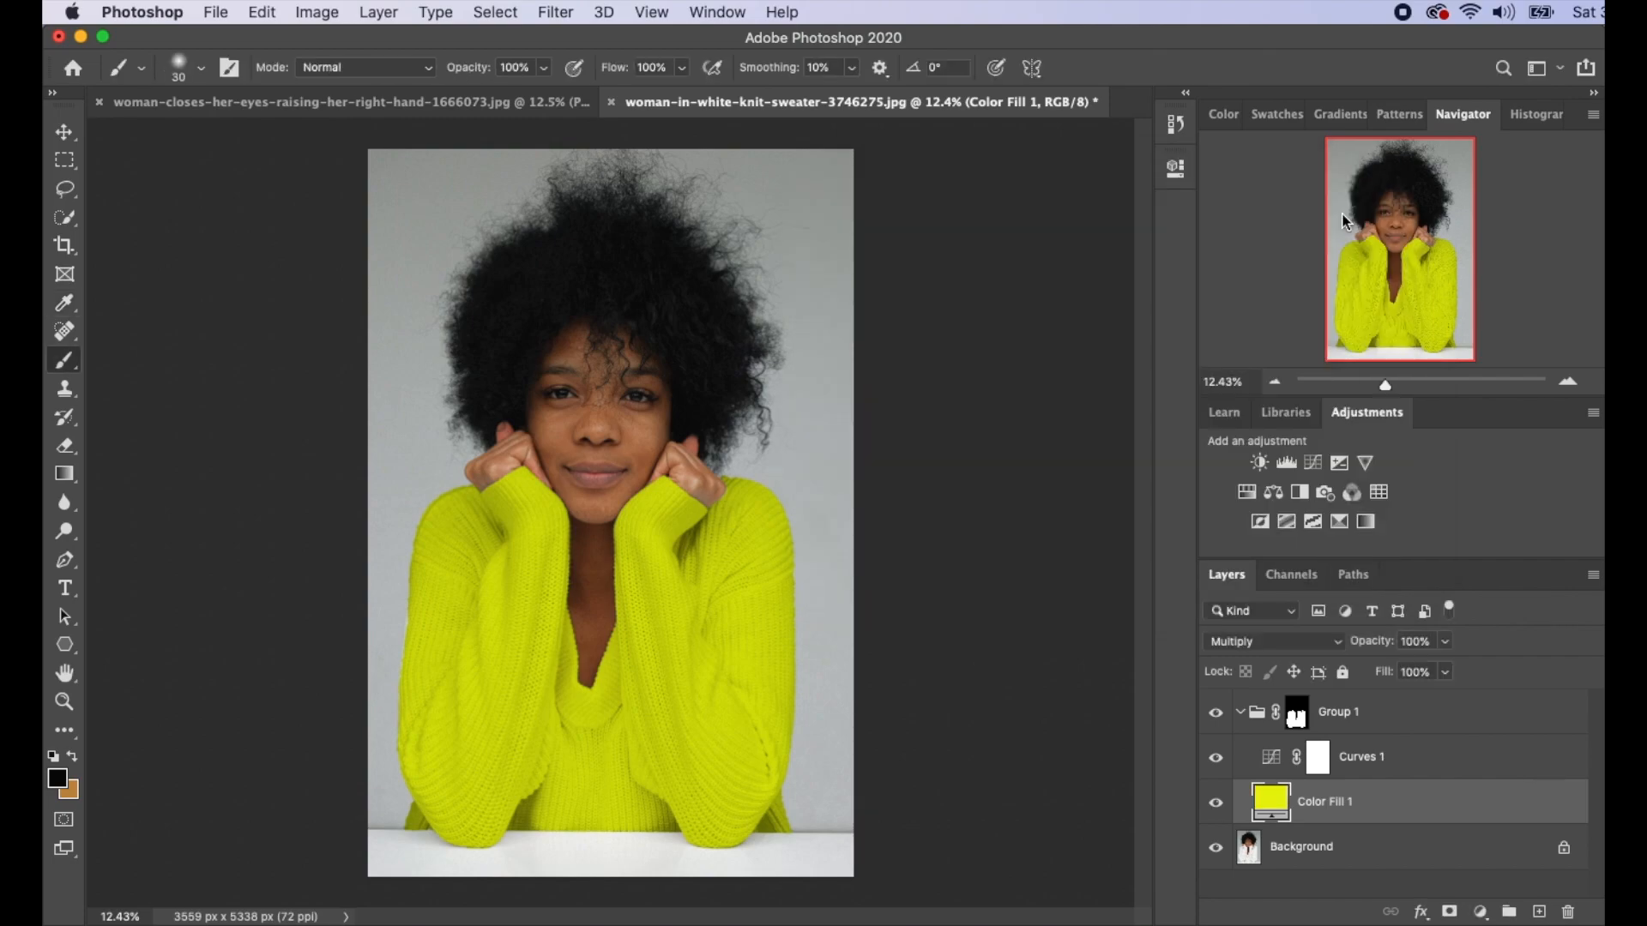
Step: Collapse Group 1 and switch its visibility off and on to compare the recolored sweater with the original
click(1239, 713)
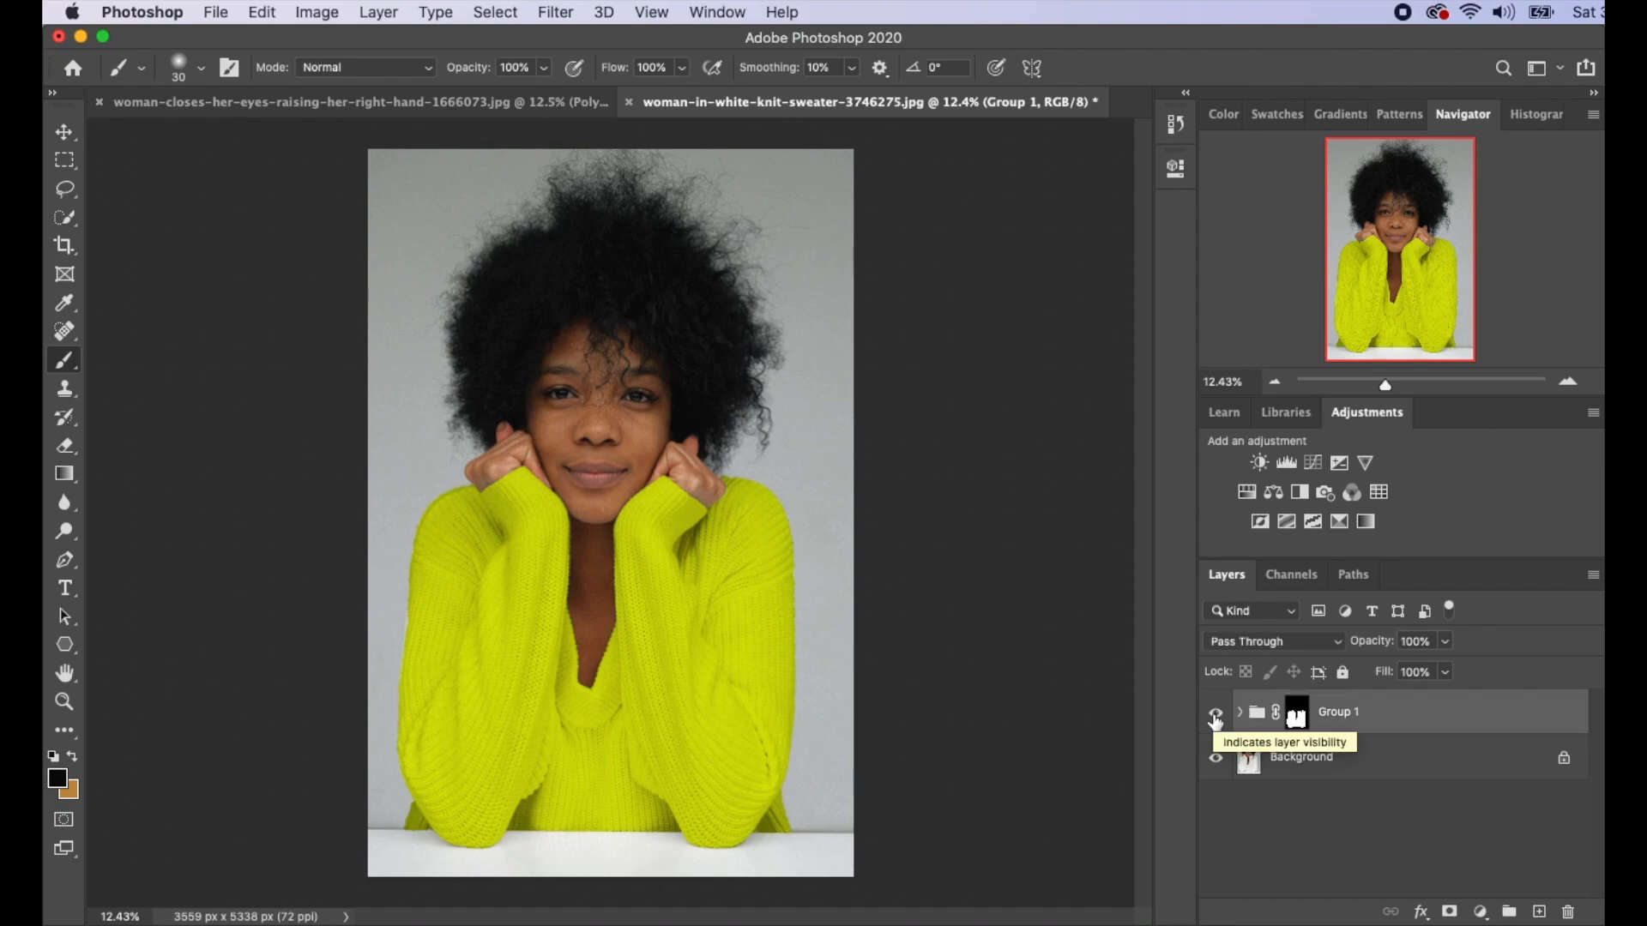
click(1215, 714)
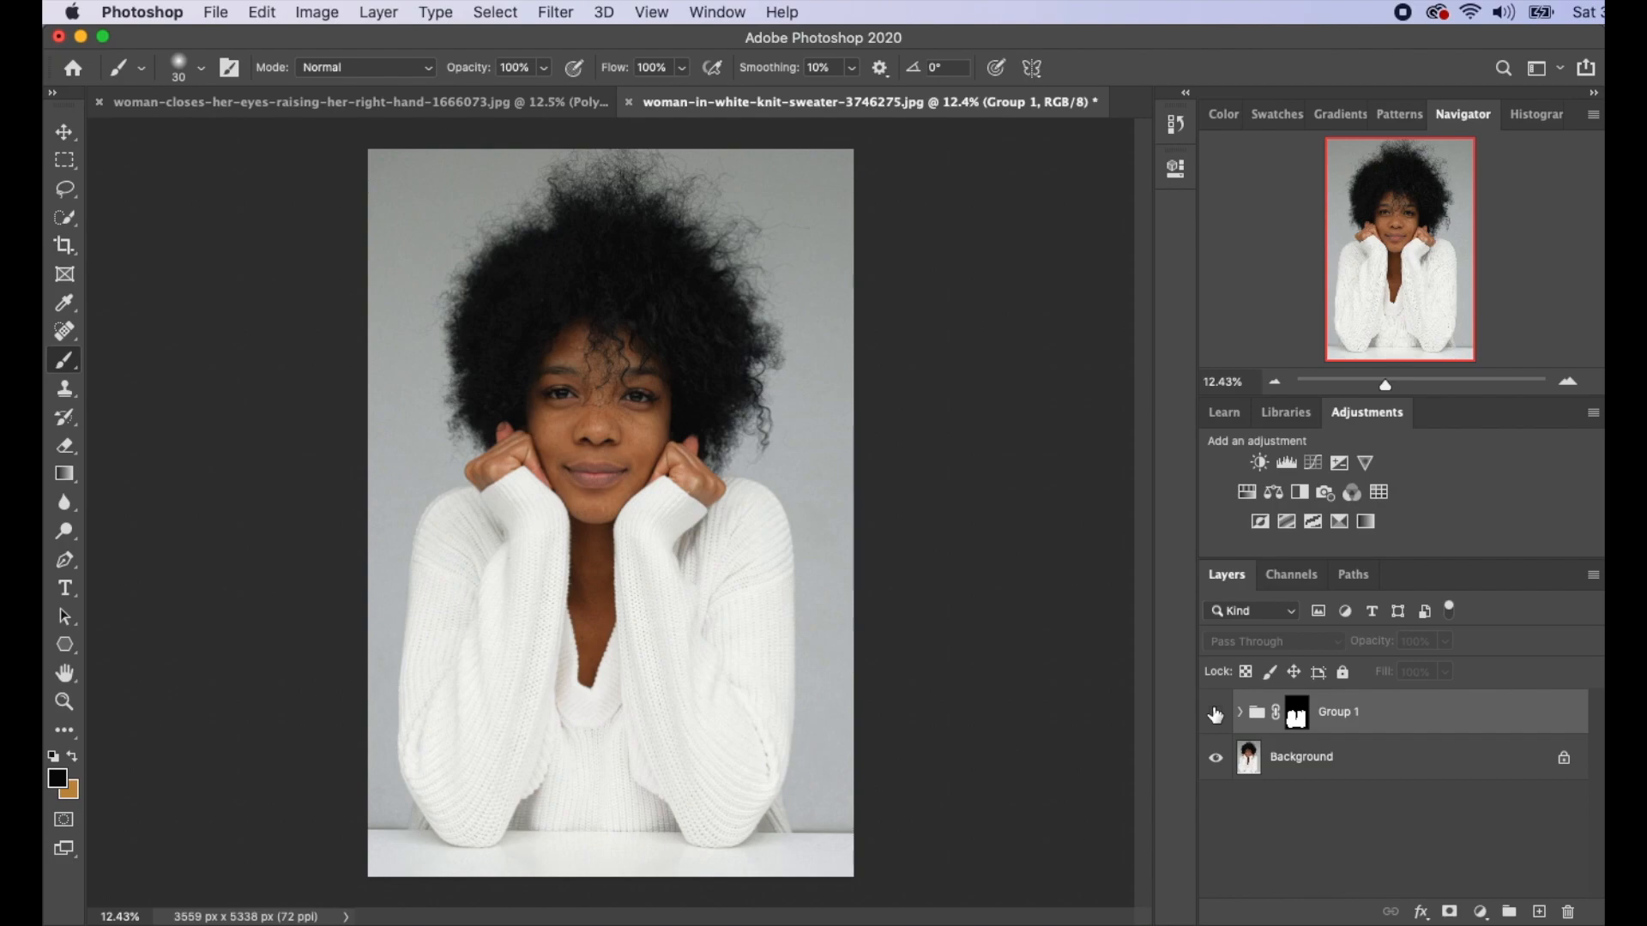
click(1215, 714)
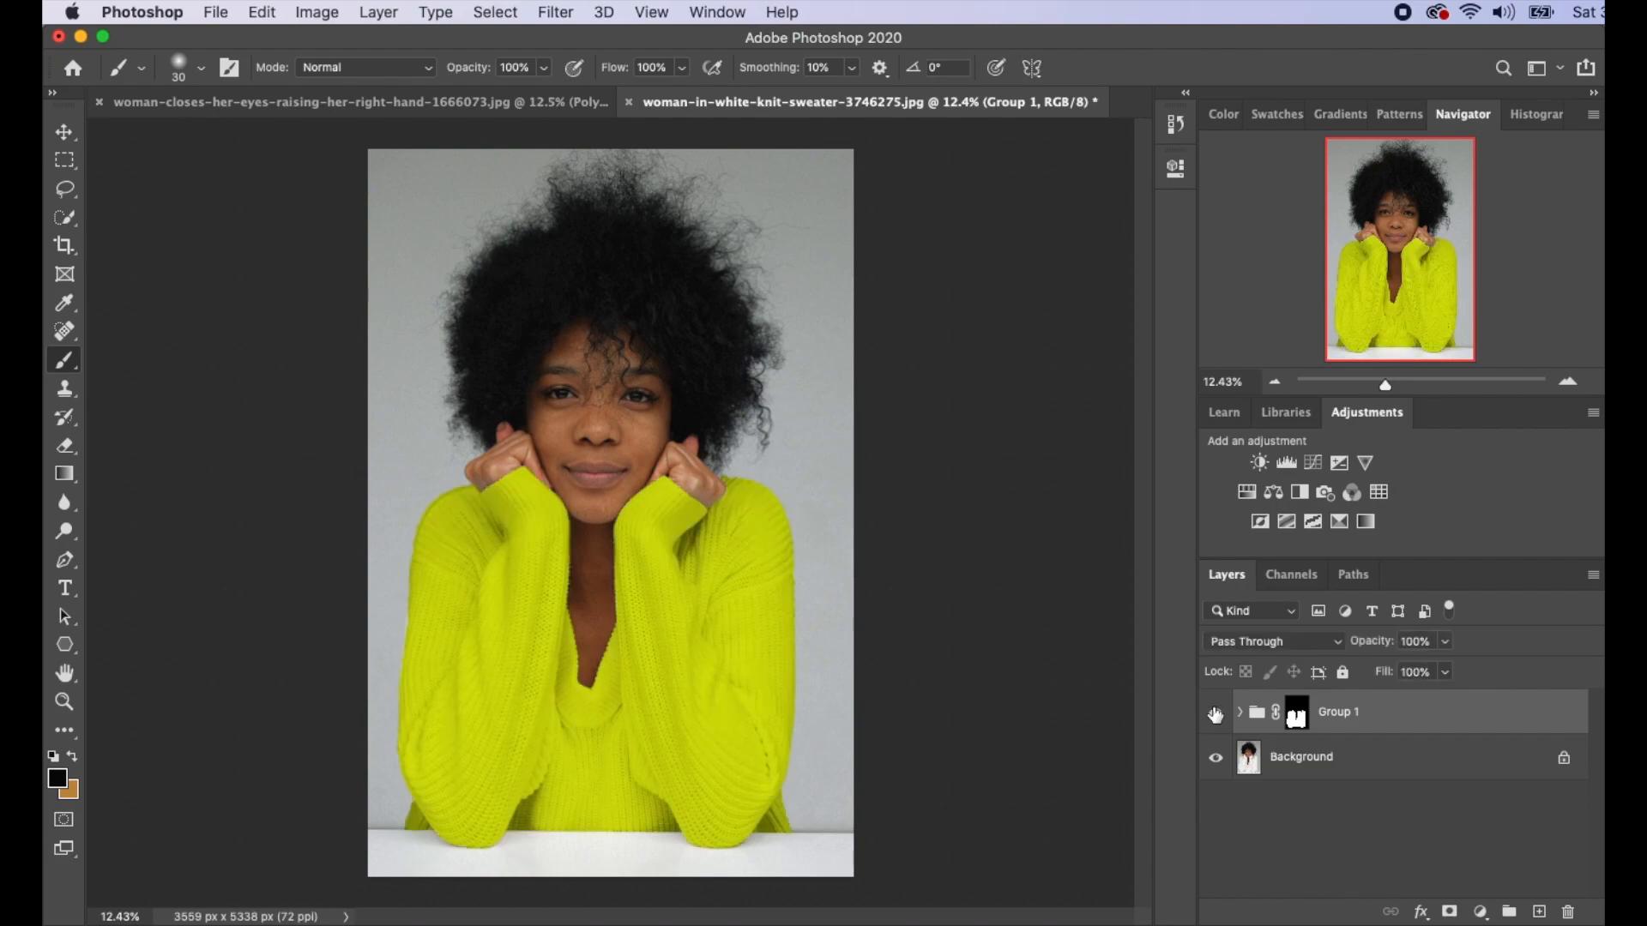